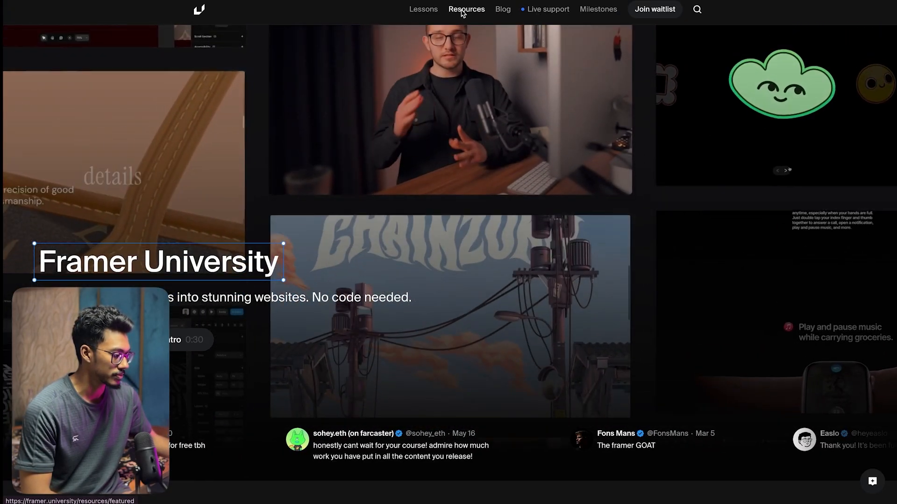
# - Search all Framer University resources for "gradient" and copy the Animated Gradient Background component
pyautogui.click(461, 10)
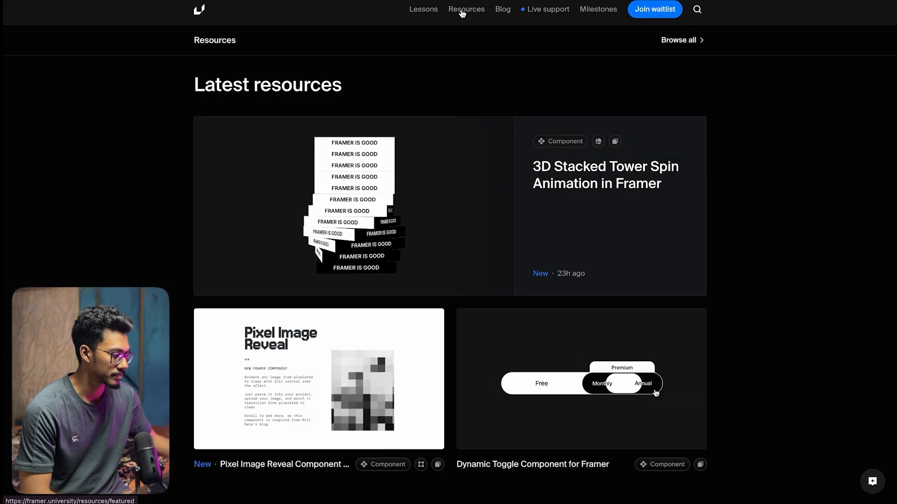
pyautogui.click(692, 44)
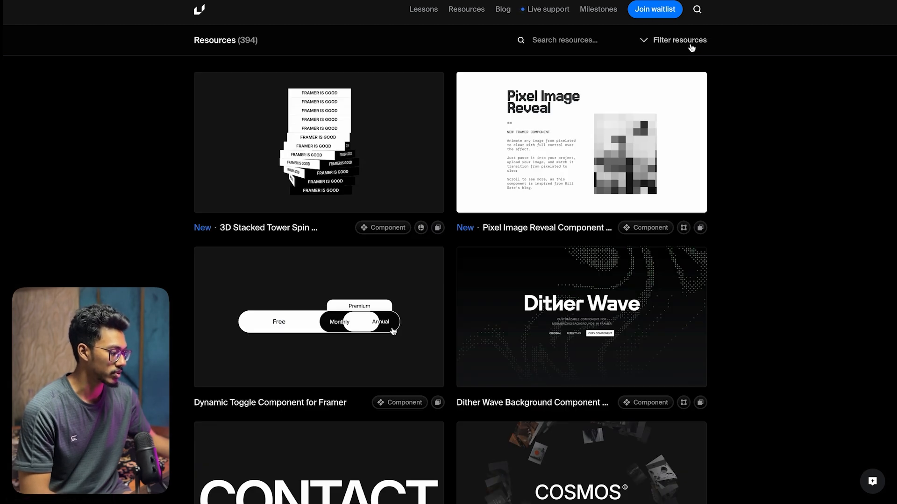
pyautogui.click(570, 47)
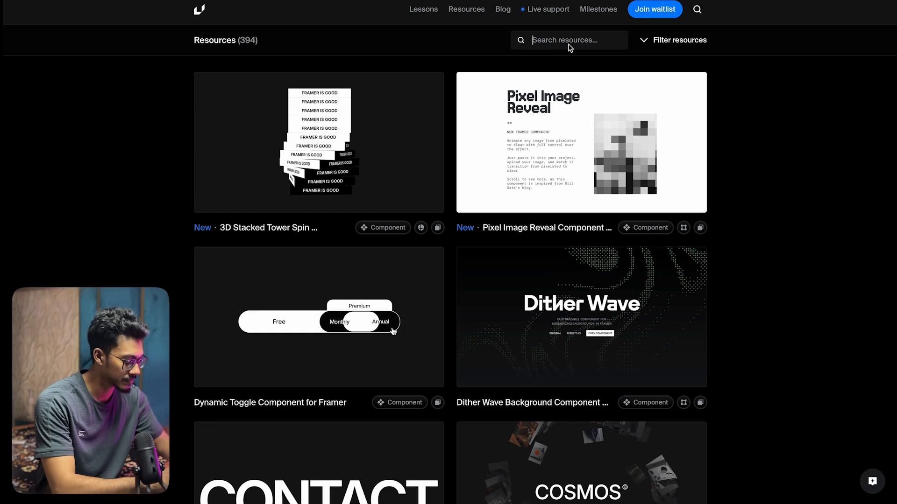
pyautogui.write('gradient')
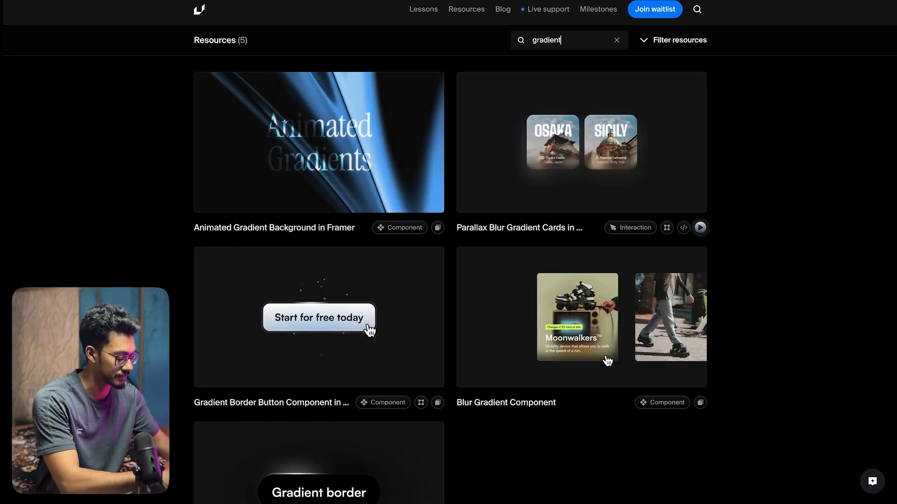
pyautogui.click(346, 136)
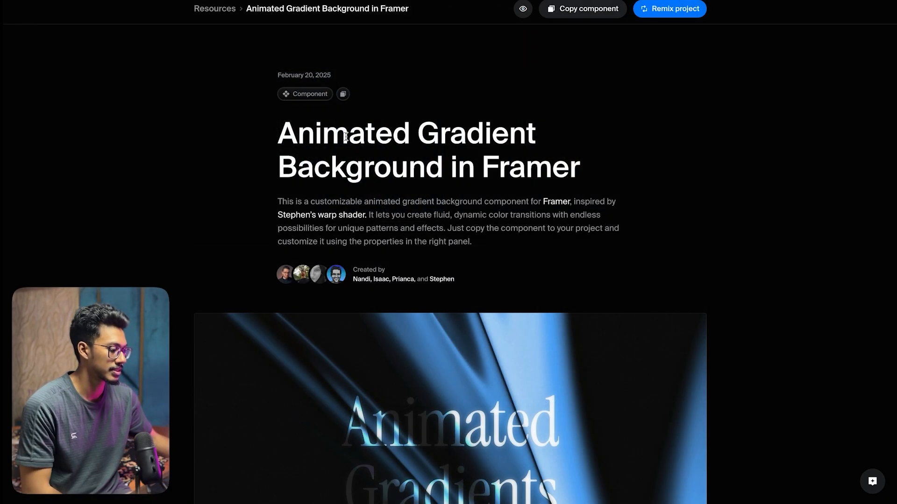
pyautogui.click(577, 16)
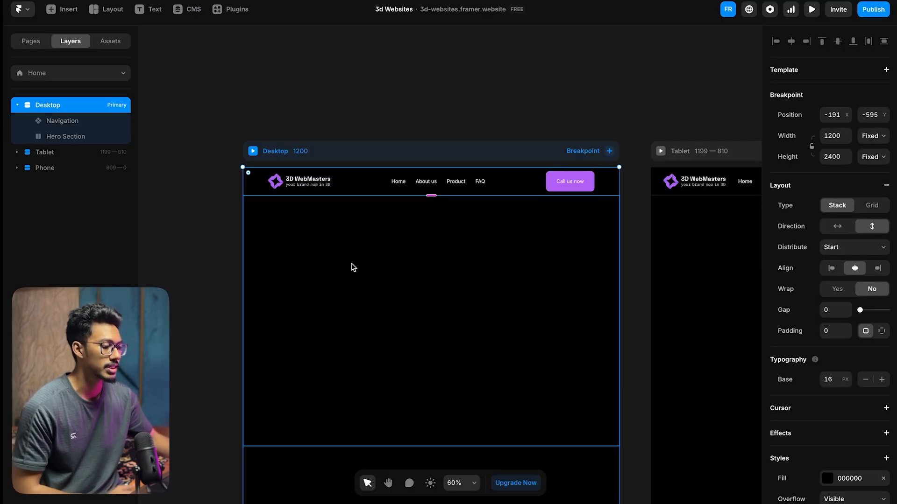
# - Switch to the 3d Websites project in Framer and paste the copied gradient component into the Desktop Hero Section
pyautogui.click(76, 140)
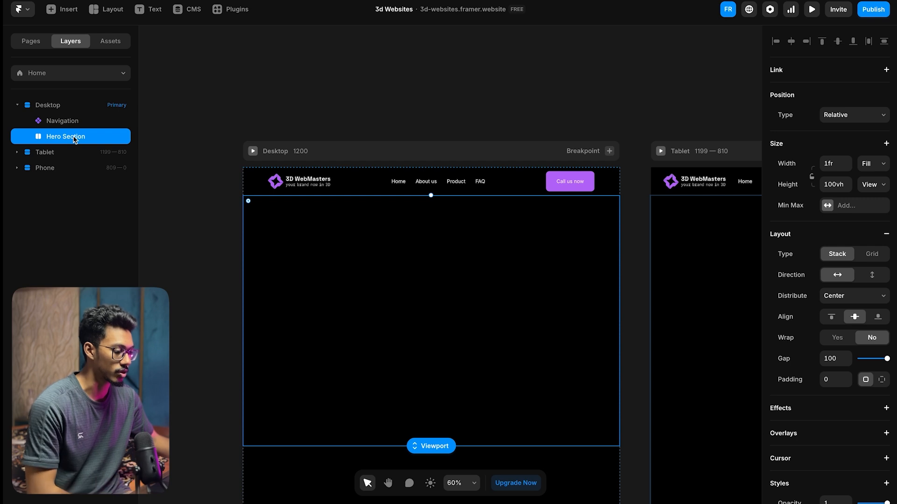
pyautogui.rightClick(73, 139)
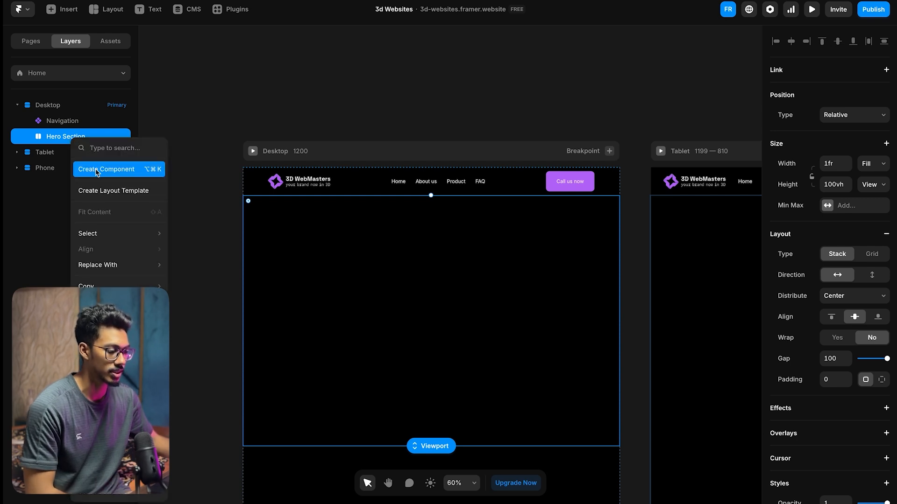
pyautogui.moveTo(93, 302)
pyautogui.click(189, 302)
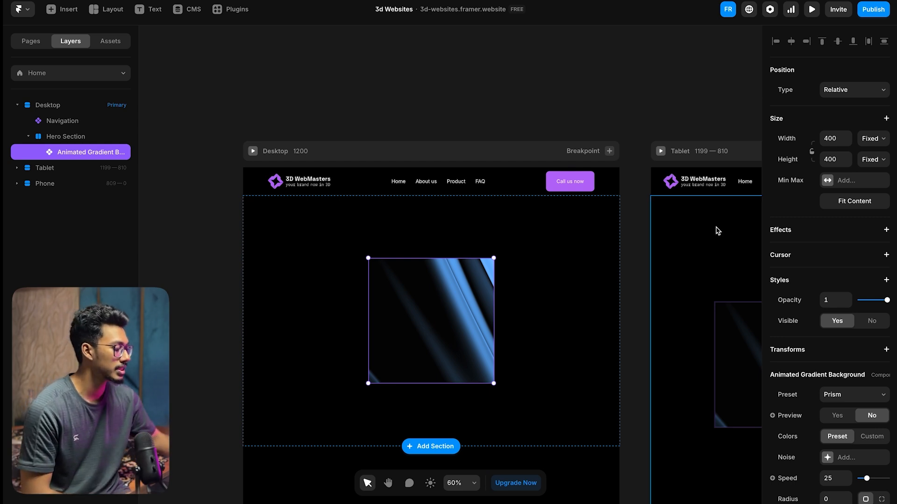
# - Set the animated gradient component's position type to Absolute and its width to 100% relative
pyautogui.click(831, 91)
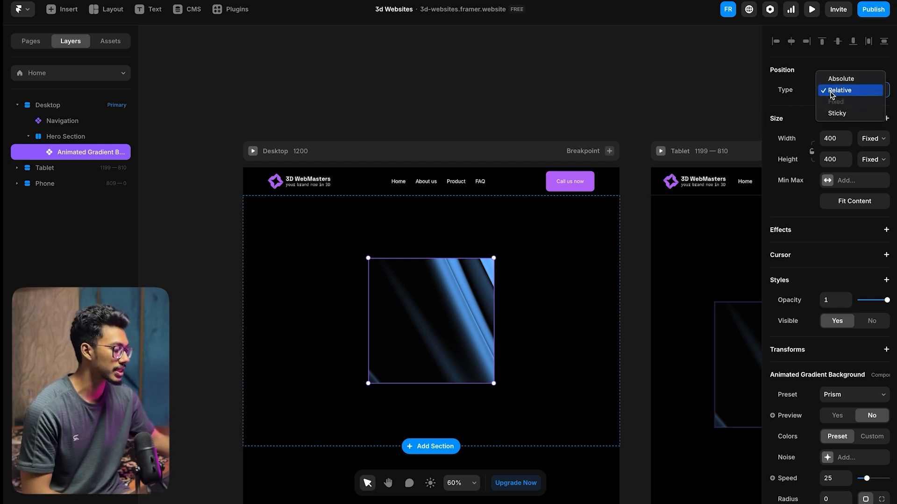
pyautogui.click(834, 76)
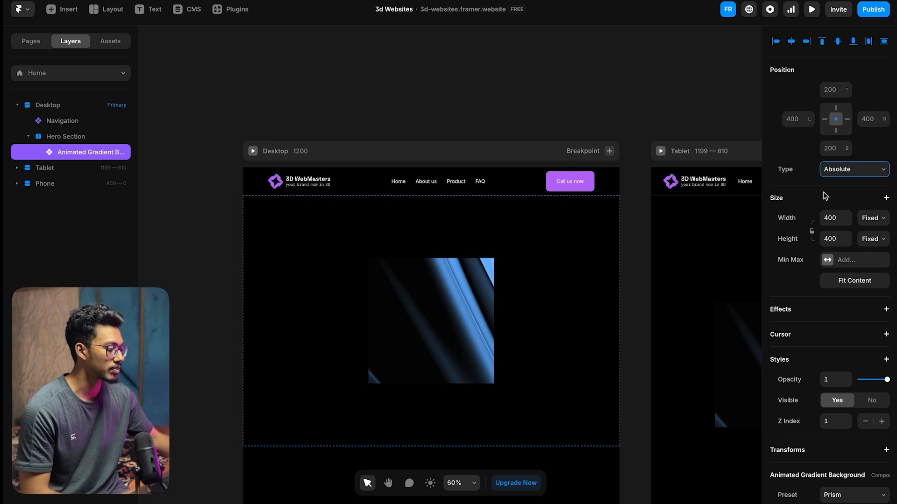
pyautogui.click(870, 218)
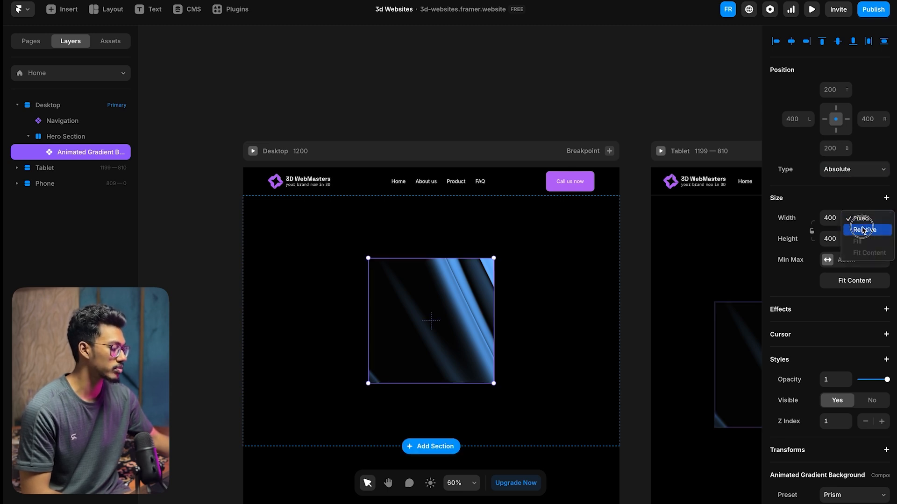
pyautogui.click(862, 229)
pyautogui.click(829, 223)
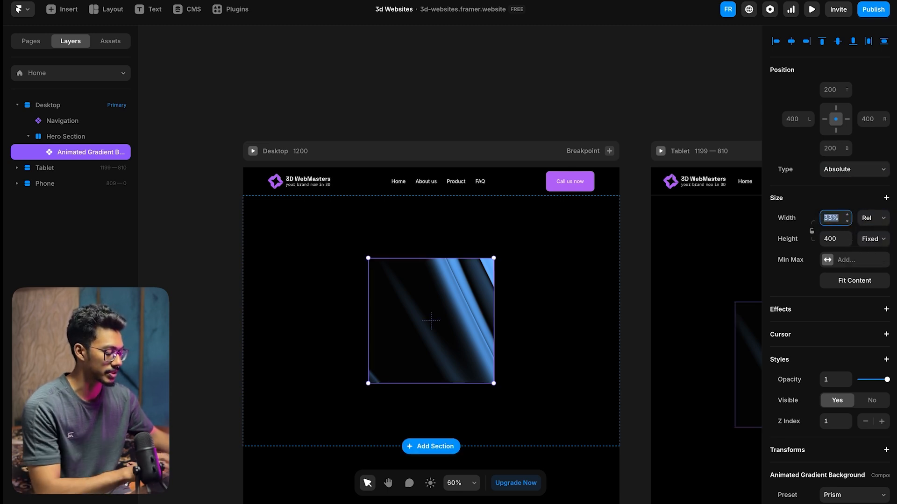
pyautogui.write('100')
pyautogui.press('Return')
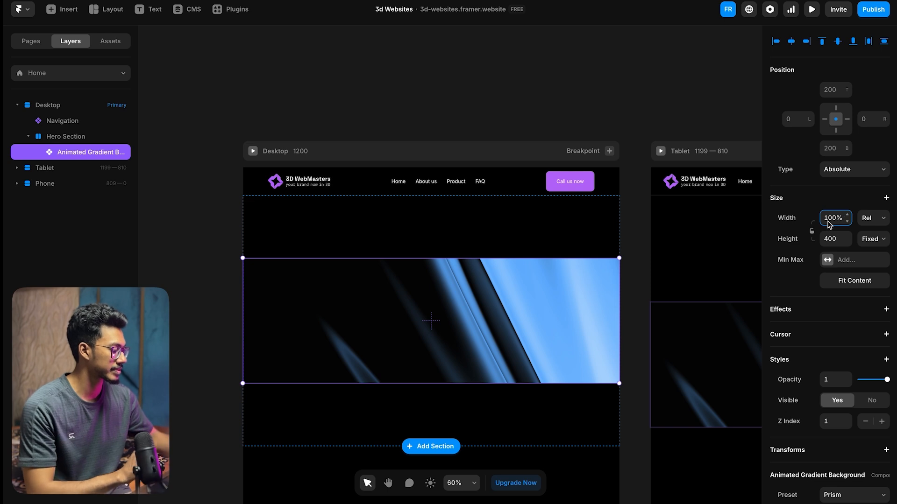
# - Set the animated gradient component's height to 100% relative
pyautogui.click(872, 239)
pyautogui.click(856, 252)
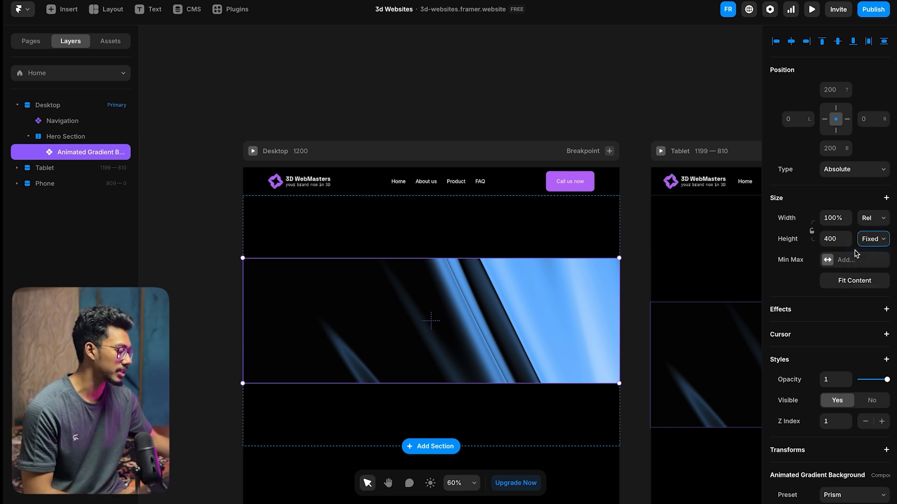
pyautogui.click(836, 240)
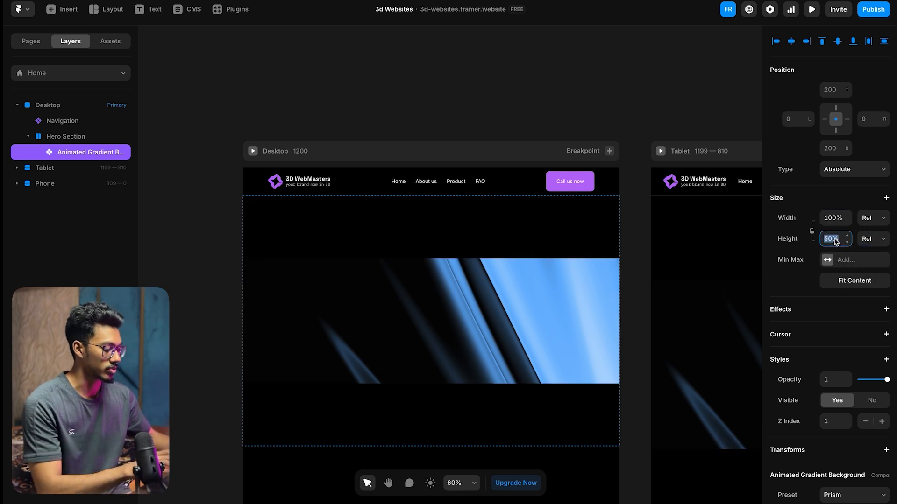
pyautogui.write('100')
pyautogui.press('Return')
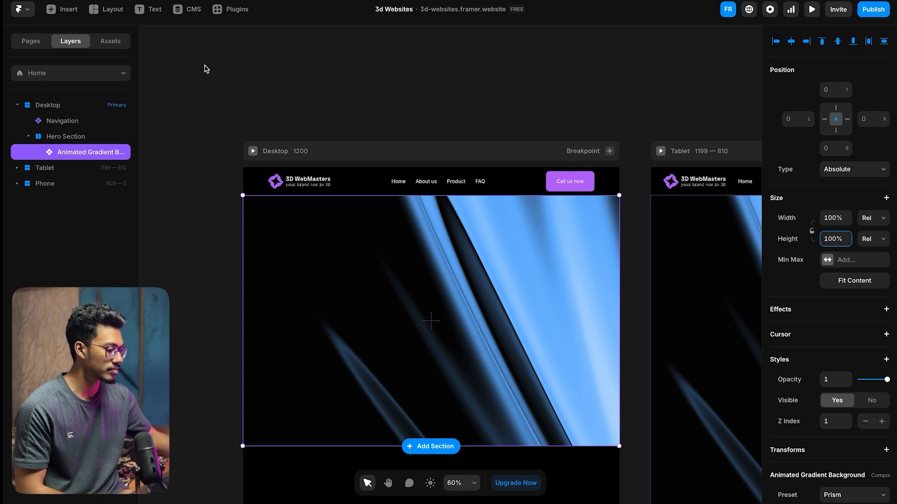
# - Change the Desktop Navigation component's position type to Absolute
pyautogui.click(69, 143)
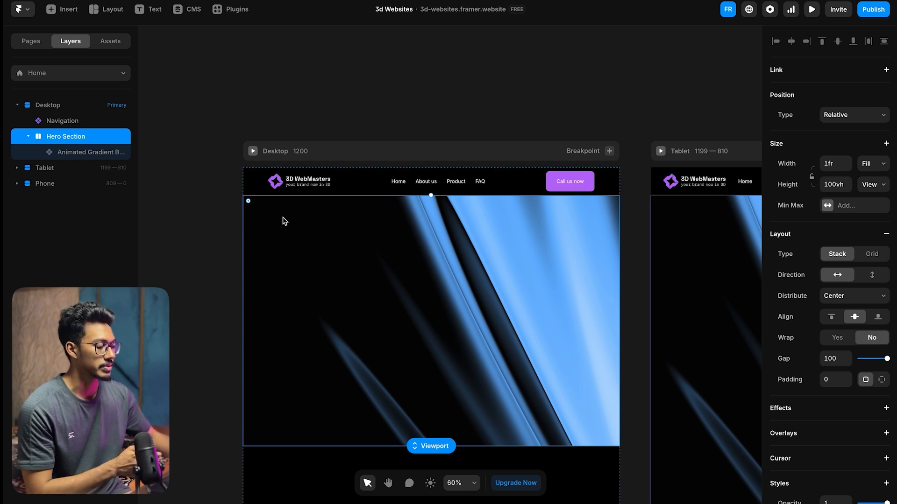
pyautogui.click(347, 184)
pyautogui.click(834, 92)
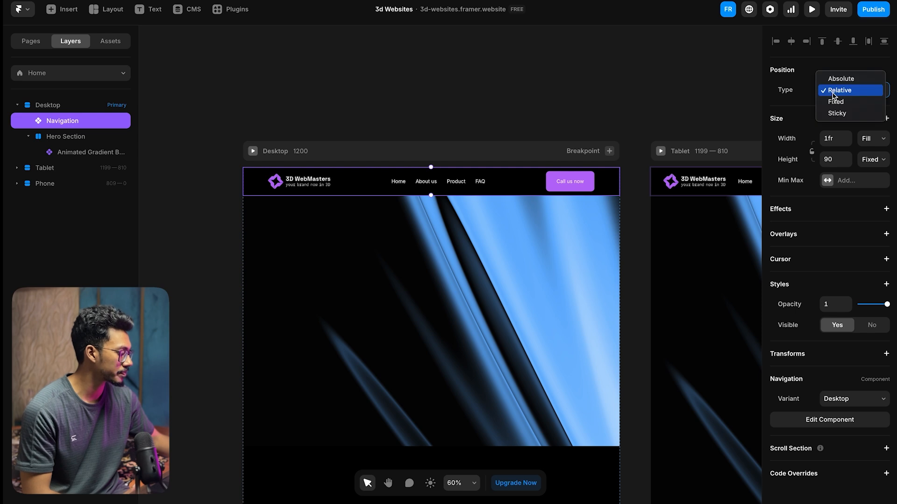
pyautogui.click(836, 76)
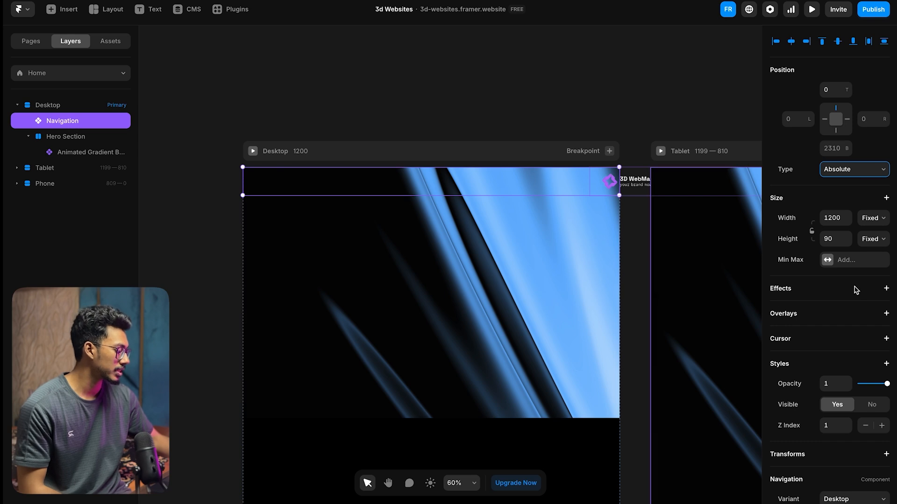
# - Remove the Navigation component's Z Index style and add it again
pyautogui.scroll(-3, 857, 292)
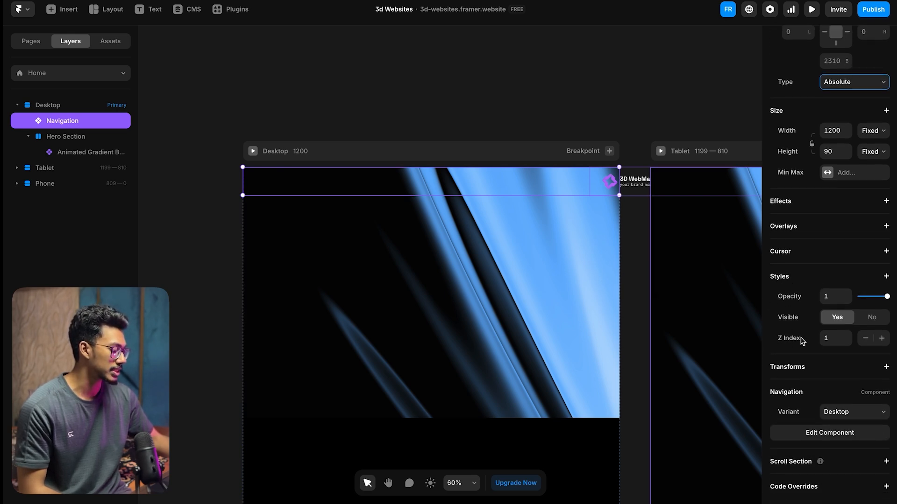
pyautogui.rightClick(802, 341)
pyautogui.click(818, 387)
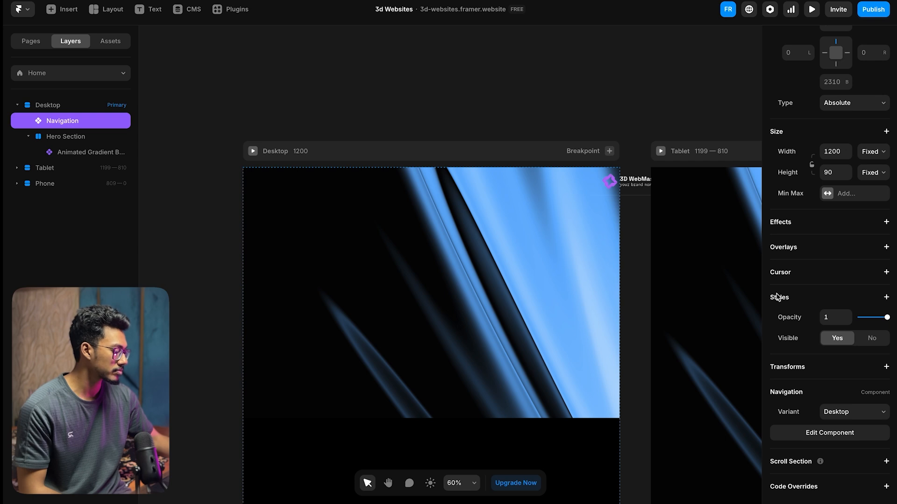
pyautogui.click(886, 297)
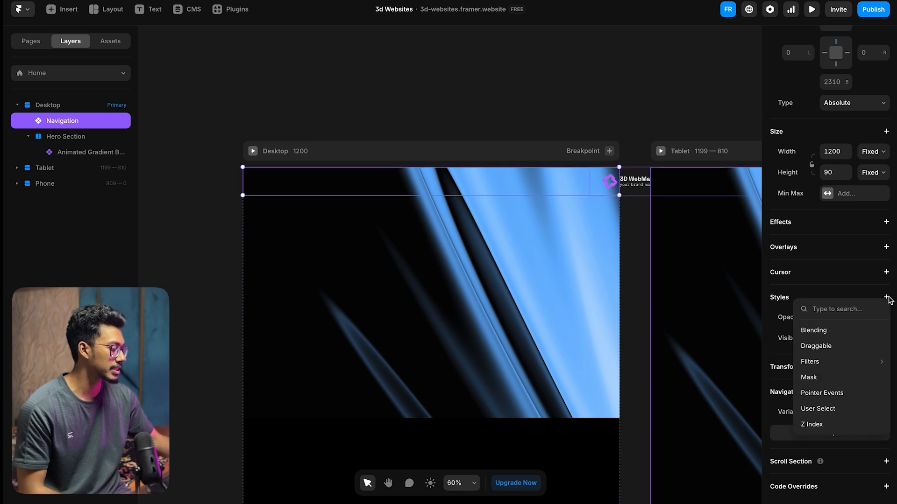
pyautogui.click(813, 425)
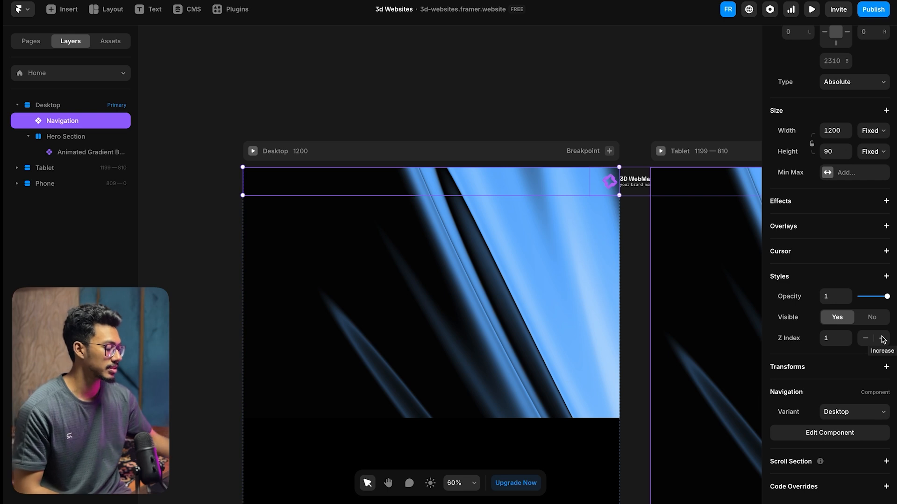
# - Raise the Navigation component's Z Index to 3
pyautogui.click(883, 338)
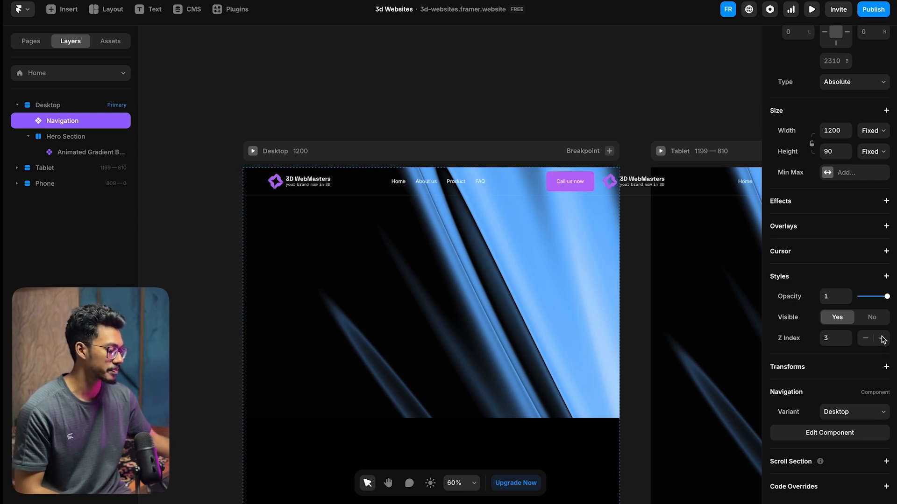
pyautogui.click(201, 184)
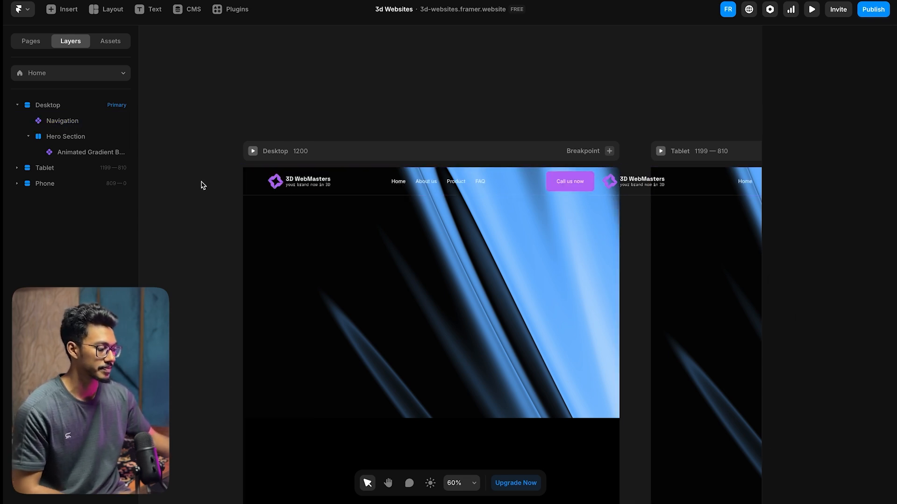
# - Change the Desktop Navigation component's width to Relative at 100%
pyautogui.scroll(-3, 201, 184)
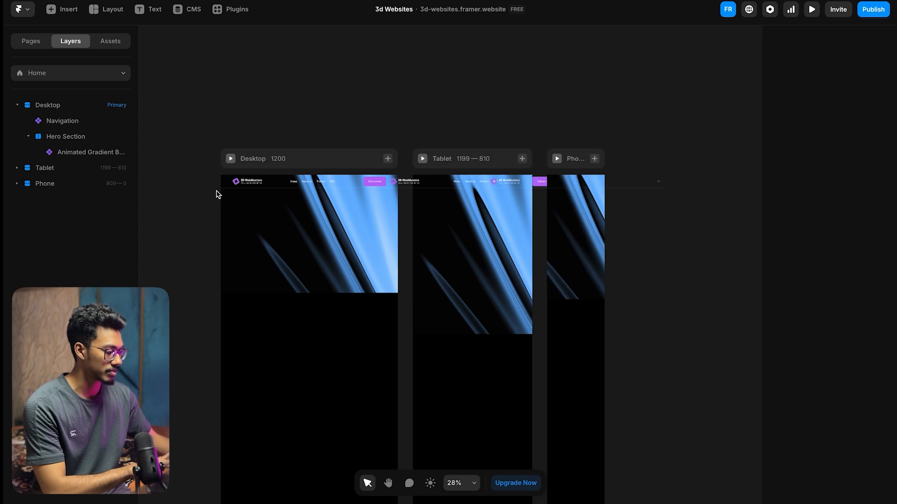
pyautogui.click(265, 182)
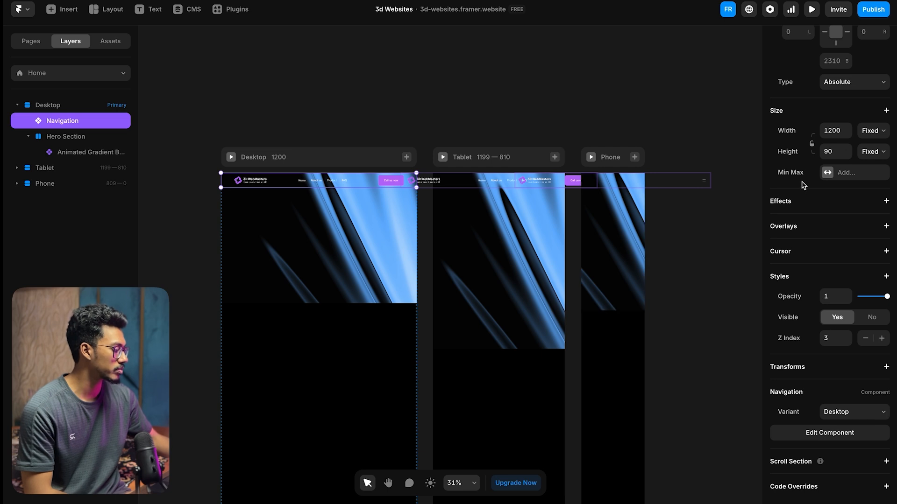
pyautogui.scroll(2, 822, 180)
pyautogui.click(873, 186)
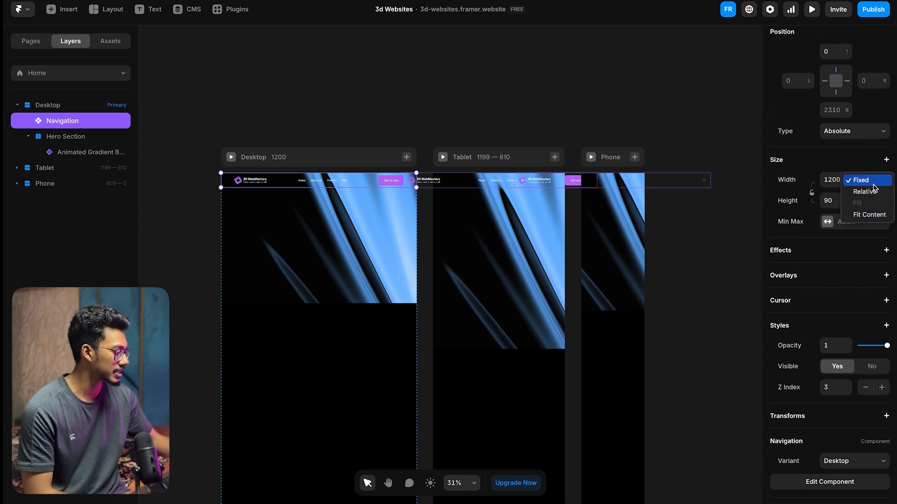
pyautogui.click(864, 192)
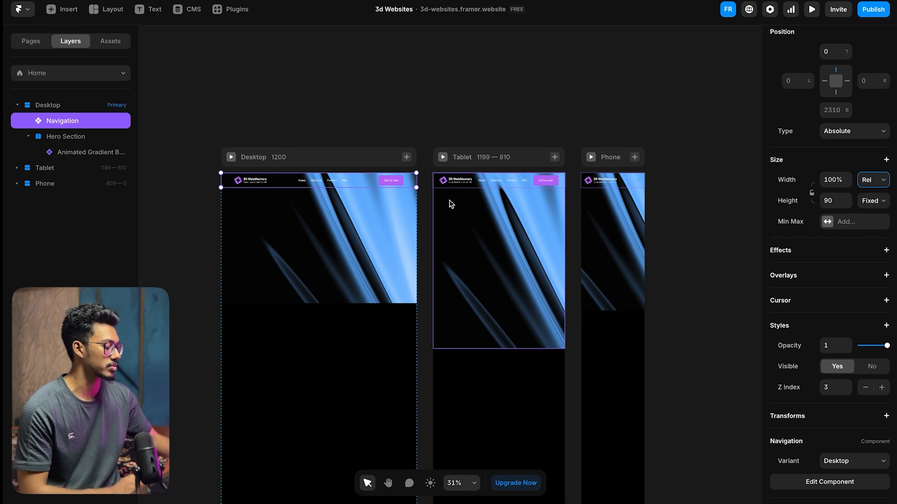
# - Inspect the navigation bar's layout over the gradient on the Tablet, Phone and Desktop breakpoints
pyautogui.scroll(5, 517, 181)
pyautogui.scroll(4, 422, 185)
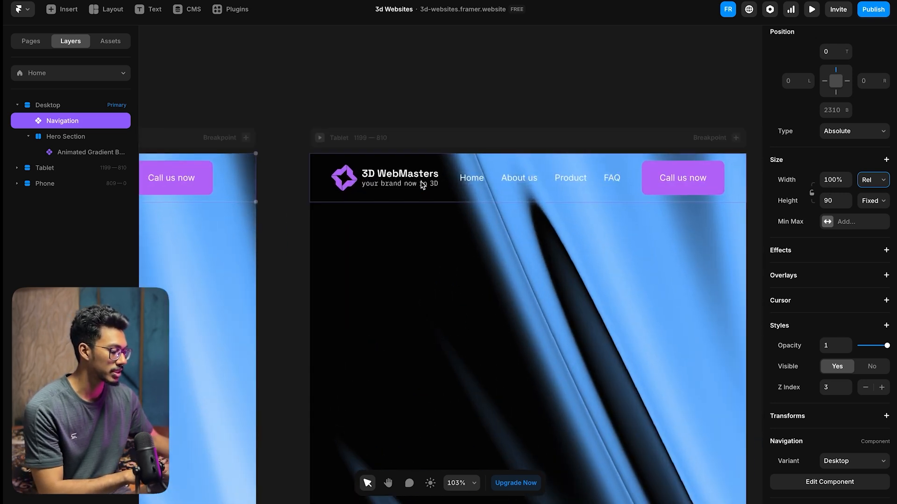
pyautogui.scroll(-6, 422, 184)
pyautogui.scroll(6, 697, 177)
pyautogui.scroll(-8, 602, 186)
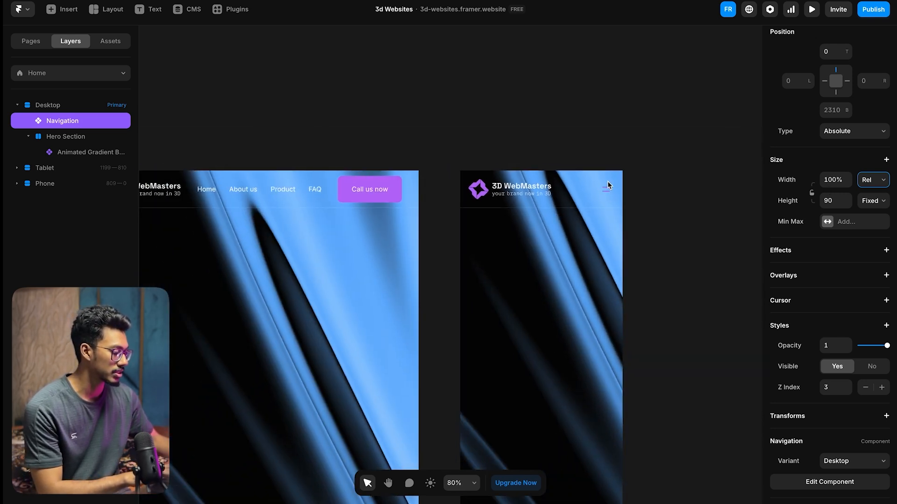
pyautogui.scroll(4, 240, 198)
pyautogui.scroll(3, 214, 200)
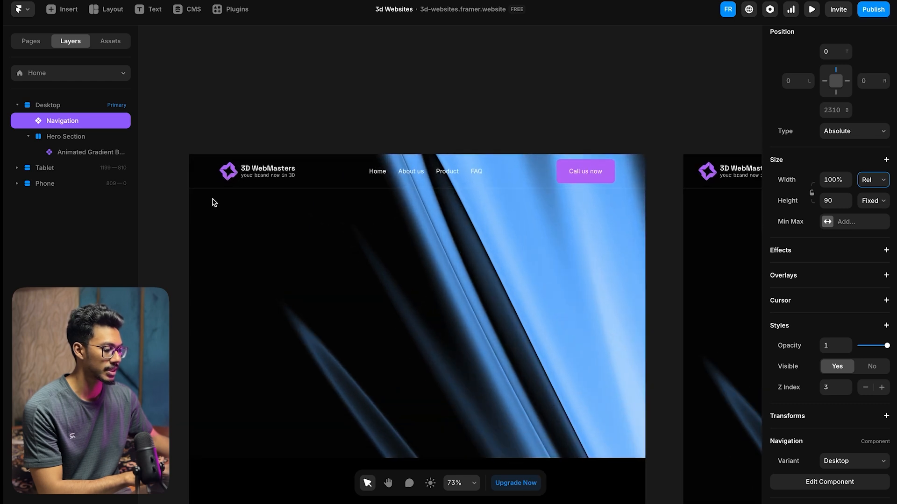
# - Preview the Desktop page with the navigation bar over the animated gradient and return to the canvas
pyautogui.click(352, 234)
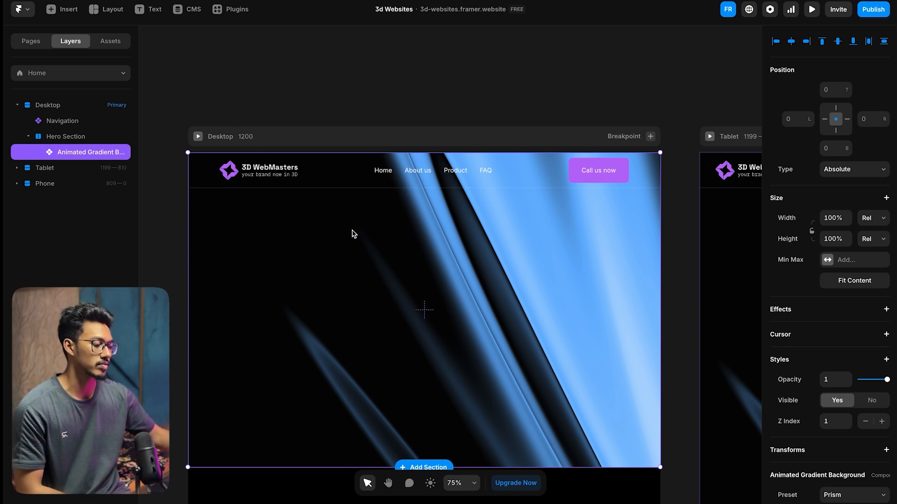
pyautogui.scroll(-1, 353, 234)
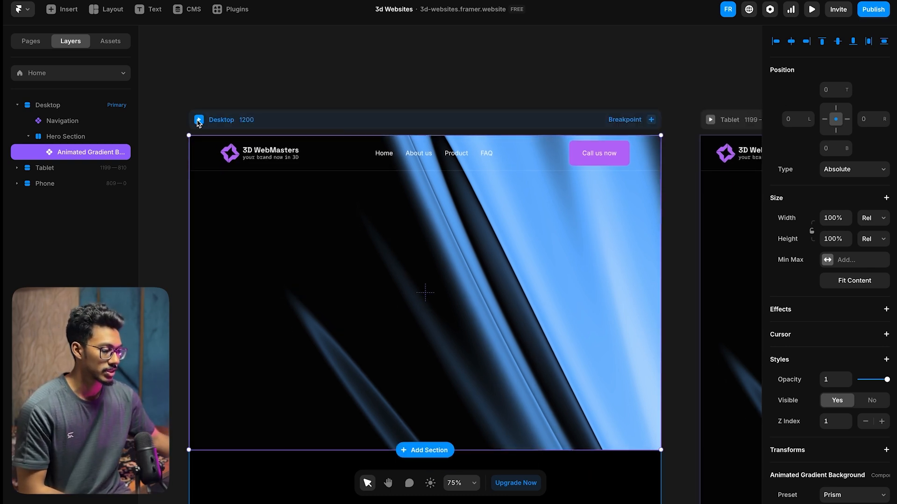
pyautogui.hotkey('ctrl', 'p')
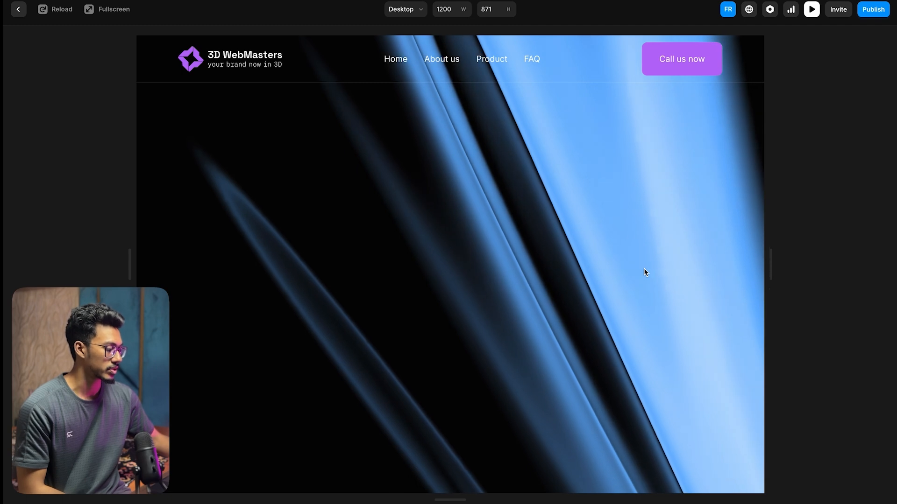
pyautogui.click(18, 9)
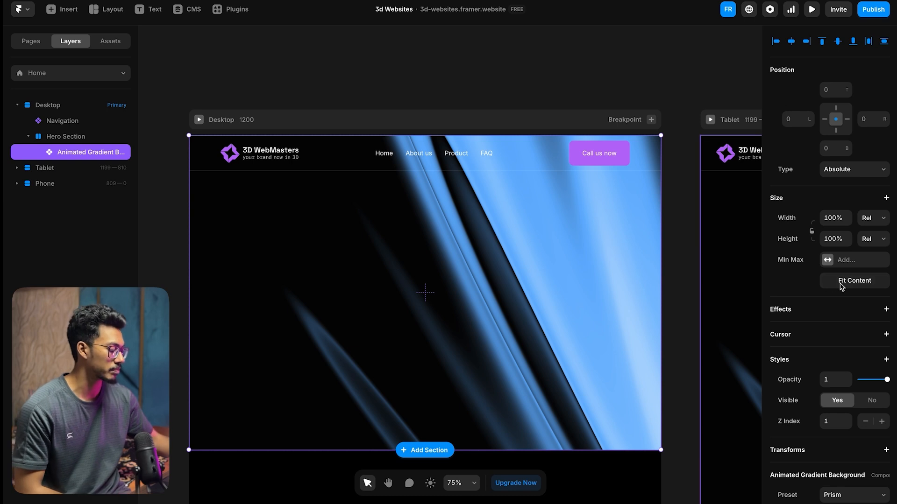
# - Switch the Animated Gradient Background's colors from the preset to Custom
pyautogui.scroll(-3, 841, 289)
pyautogui.scroll(-1, 841, 290)
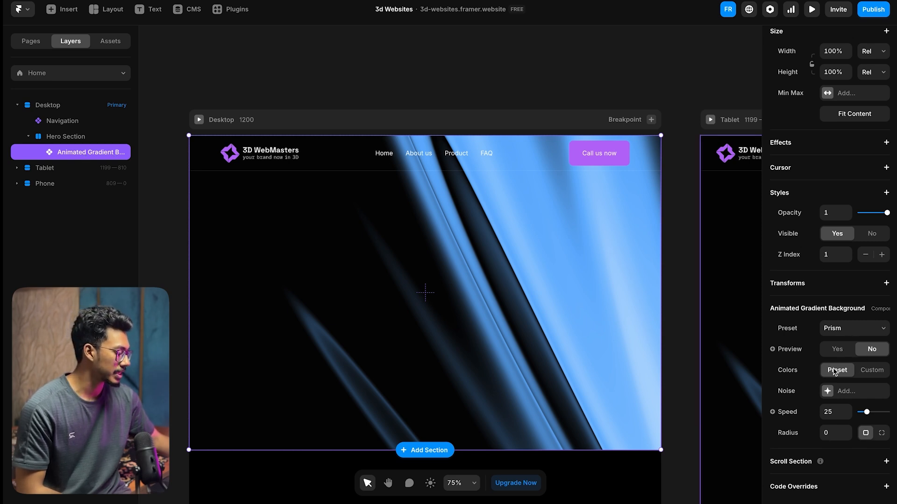
pyautogui.click(872, 370)
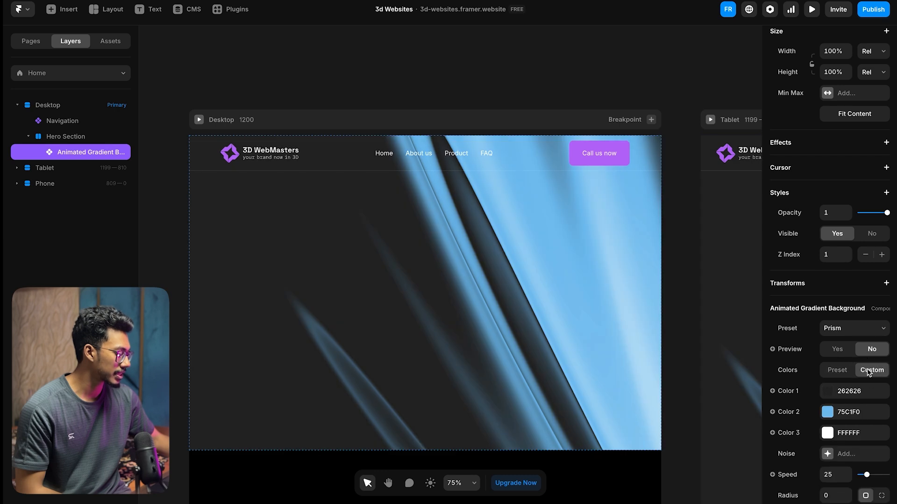
pyautogui.scroll(-1, 829, 371)
pyautogui.scroll(-1, 829, 371)
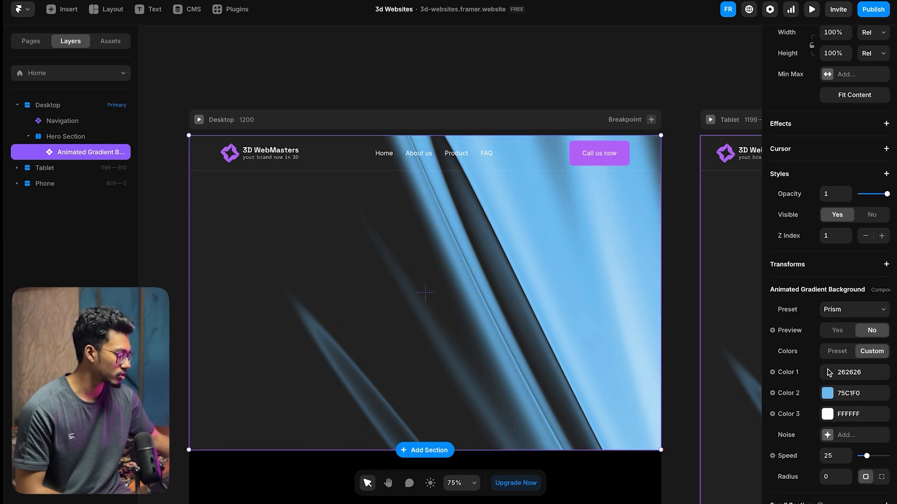
# - Set the gradient's Color 1 to black (000000) by sampling the empty page area below the hero section
pyautogui.click(830, 374)
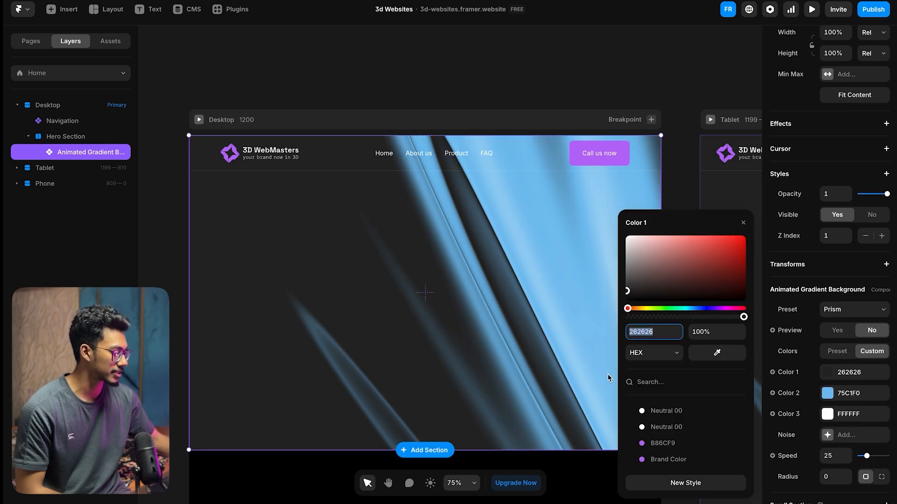
pyautogui.scroll(-3, 243, 401)
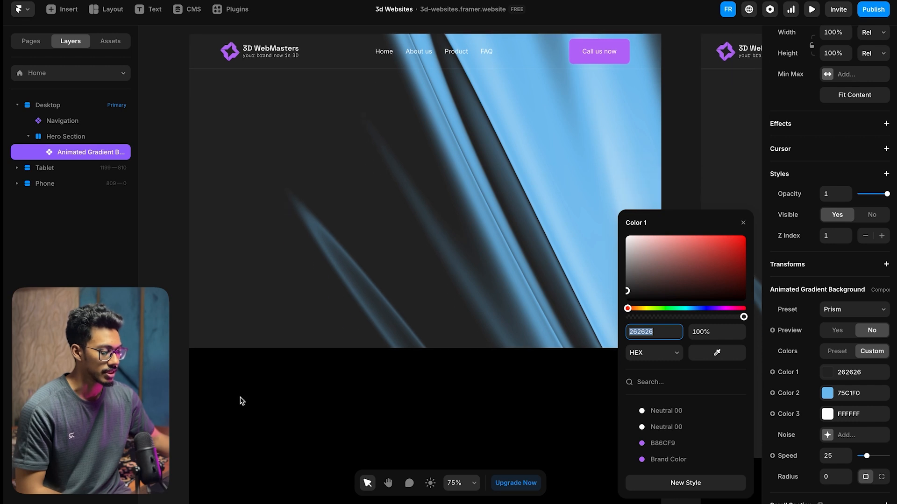
pyautogui.click(703, 354)
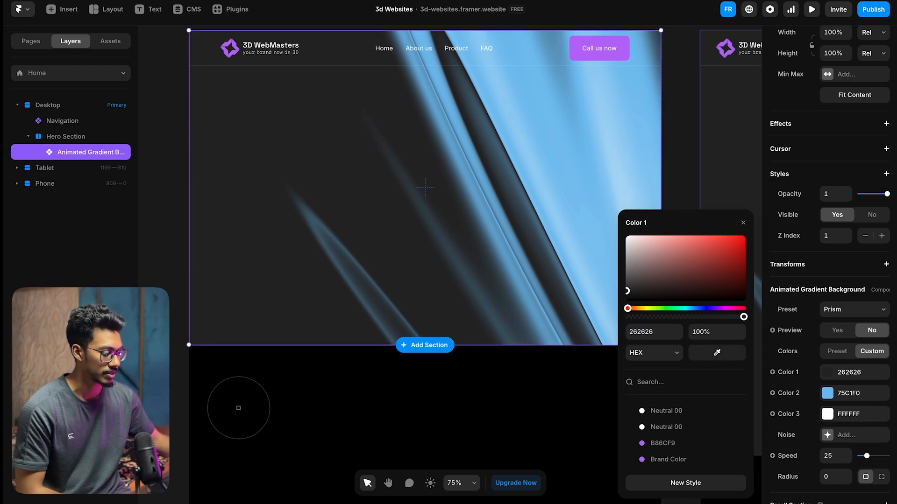
pyautogui.click(299, 391)
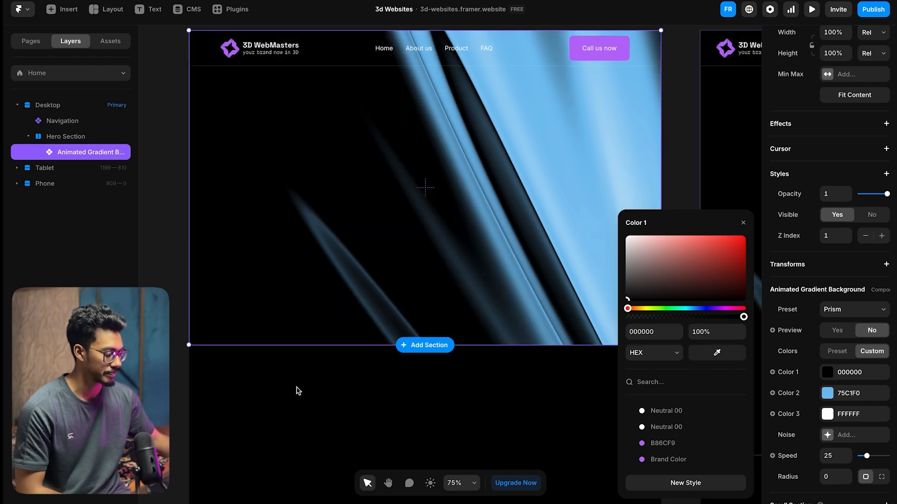
# - Apply the Brand Color style to the gradient's Color 2 and close the color picker
pyautogui.click(827, 394)
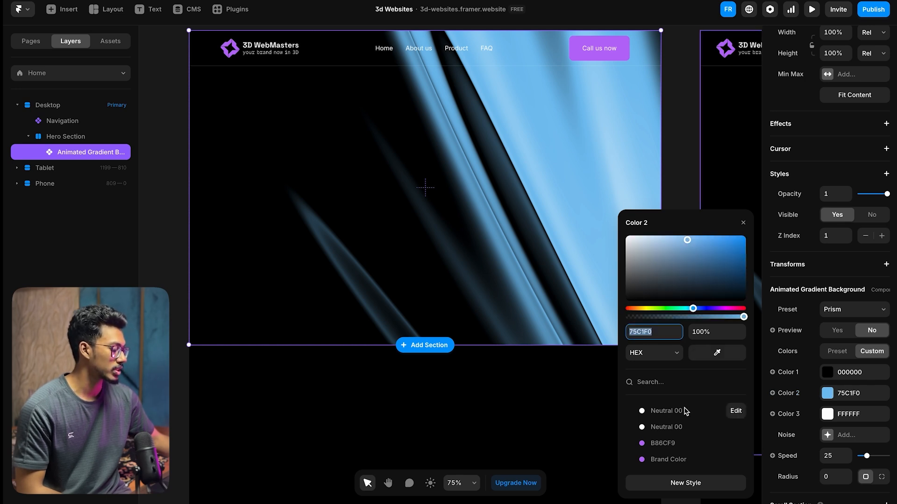
pyautogui.click(665, 461)
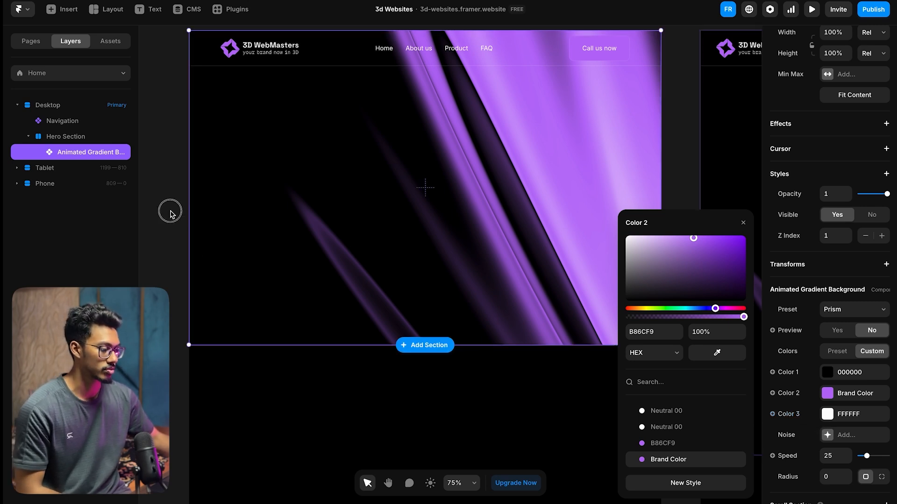
pyautogui.click(187, 204)
# - Preview the recolored purple gradient on the Desktop page and return to the canvas
pyautogui.scroll(2, 189, 207)
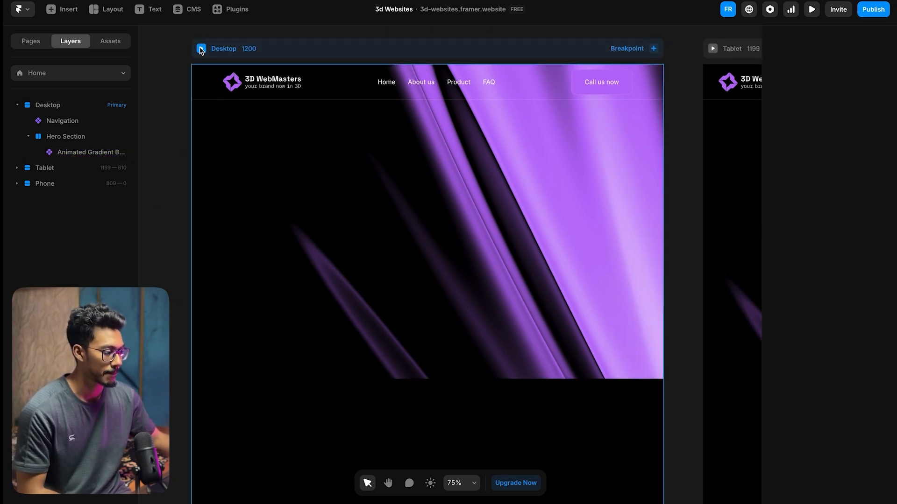
pyautogui.click(200, 49)
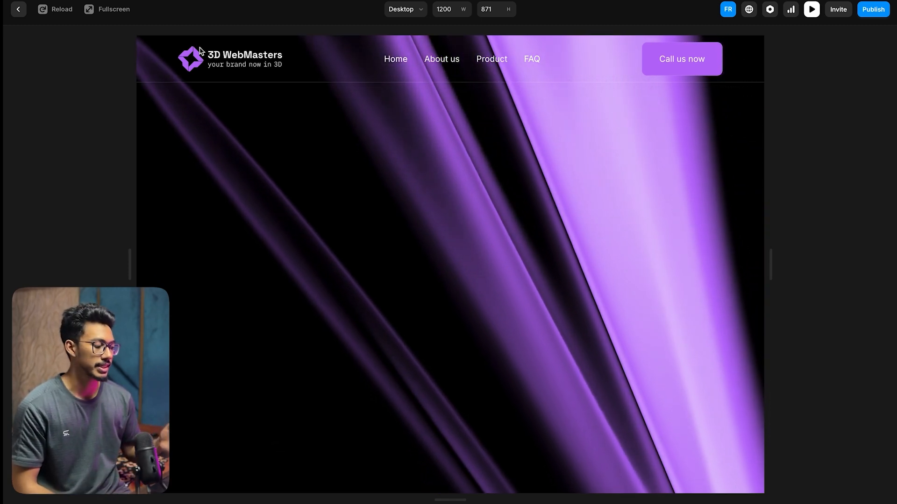
pyautogui.click(18, 10)
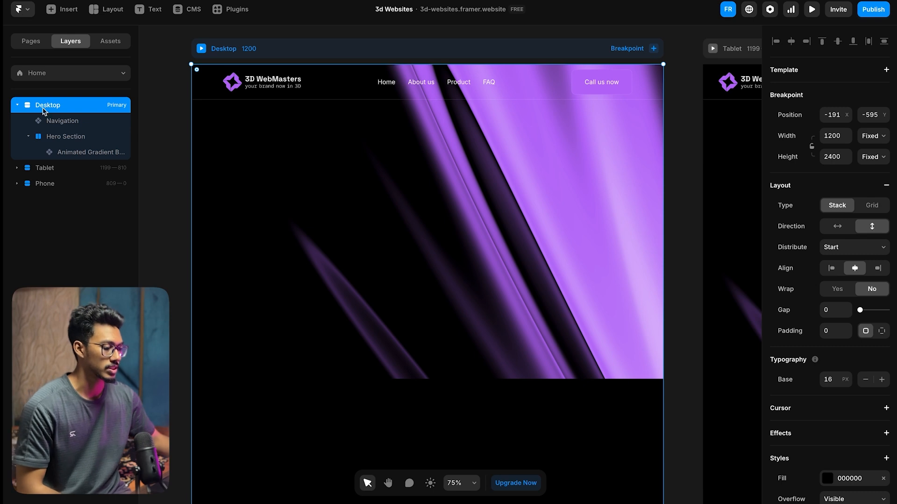
# - Draw a frame about 855 × 390 inside the Hero Section of the Desktop breakpoint
pyautogui.click(60, 136)
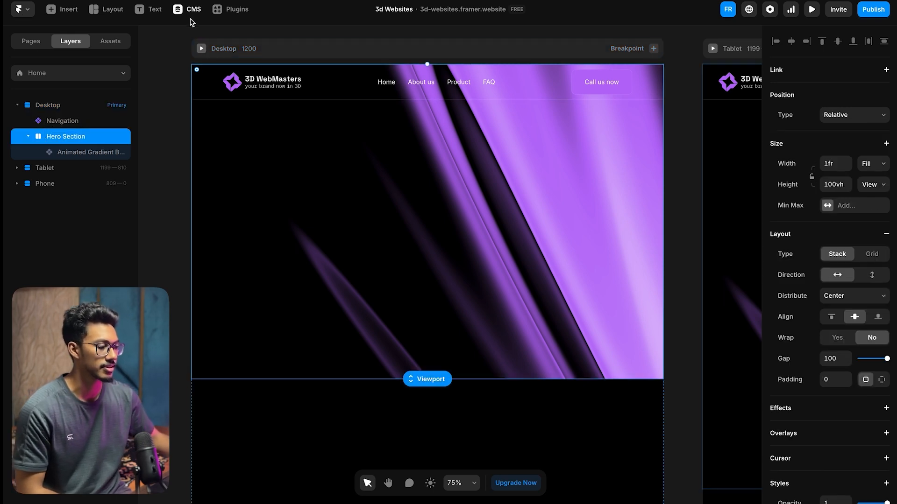
pyautogui.press('f')
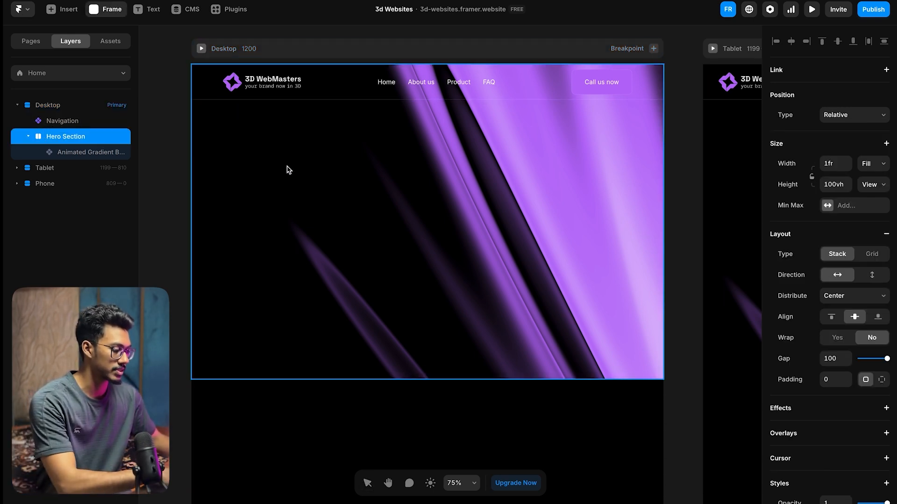
pyautogui.moveTo(287, 166); pyautogui.dragTo(624, 321)
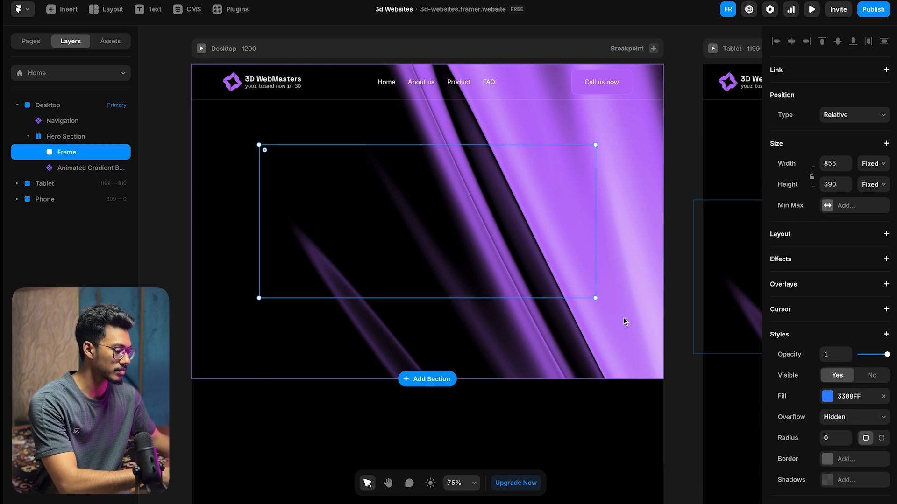
# - Change the new hero frame's position type to Absolute
pyautogui.click(846, 119)
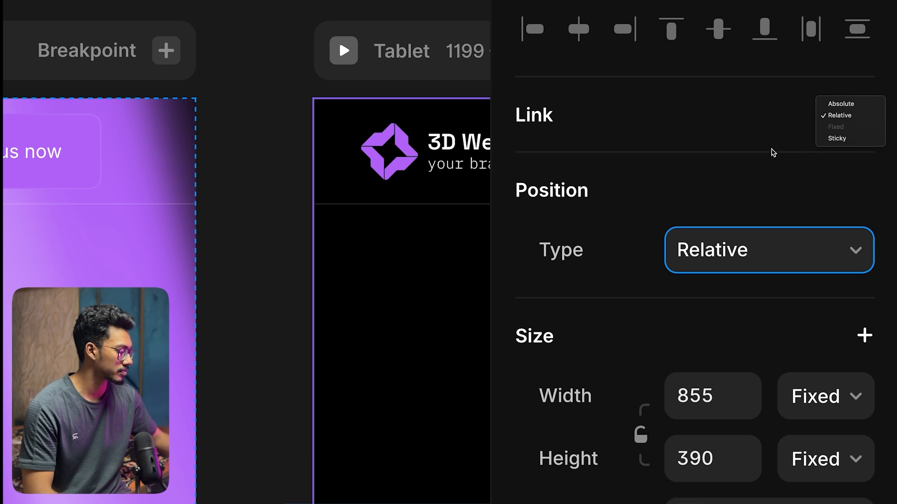
pyautogui.click(751, 257)
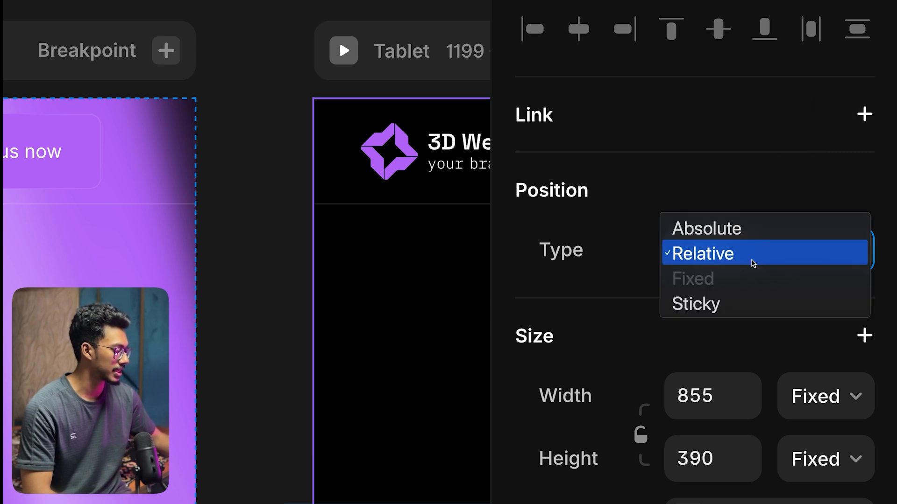
pyautogui.click(682, 228)
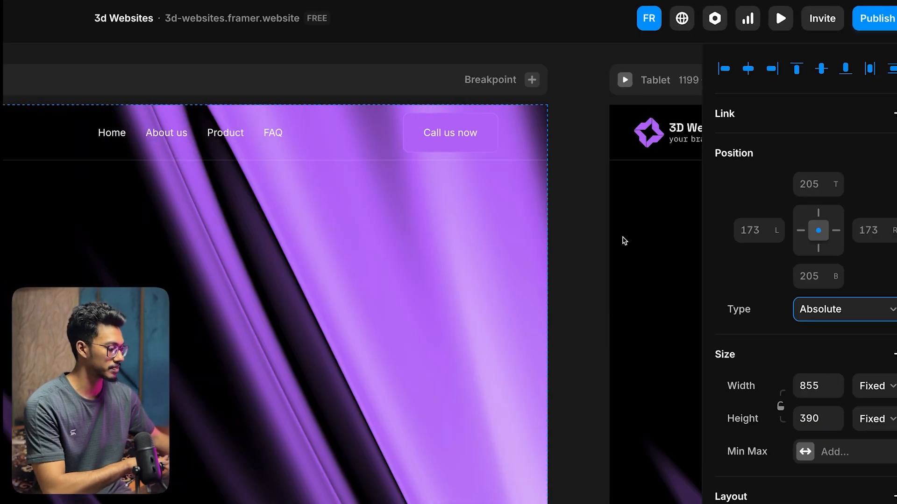
# - Set the hero frame's width to Relative at 100%
pyautogui.scroll(-5, 625, 241)
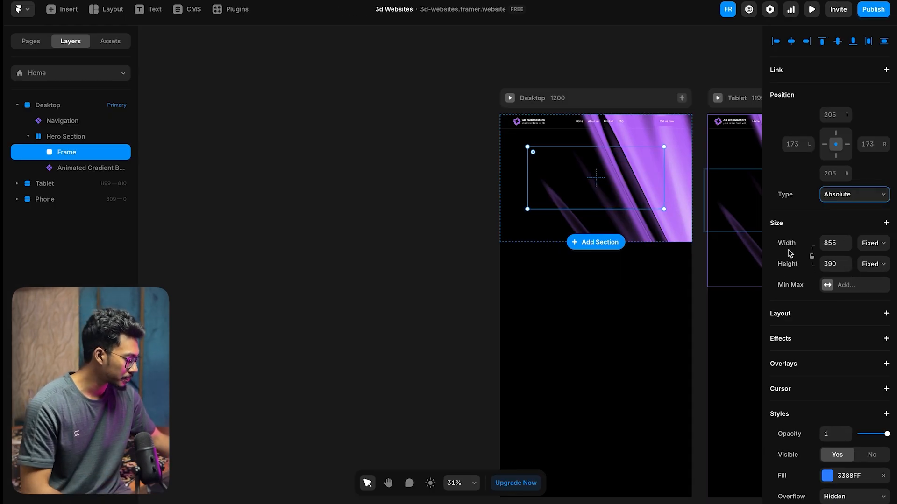
pyautogui.scroll(4, 686, 187)
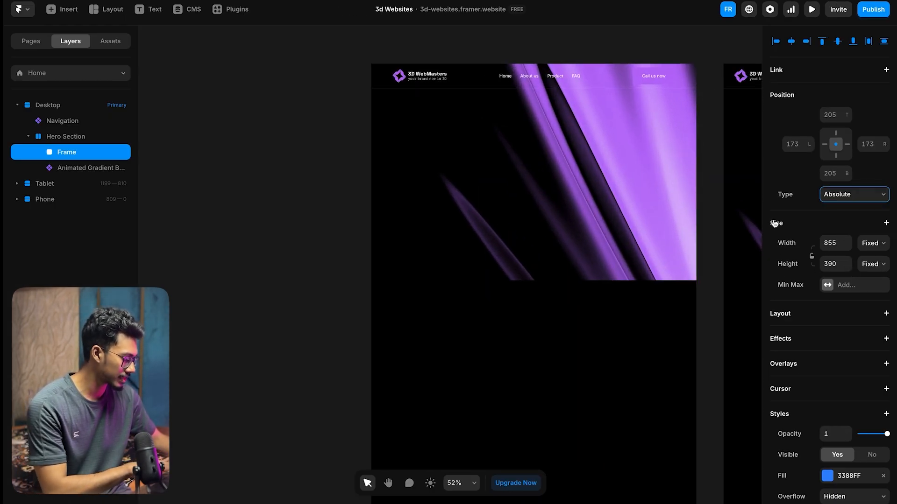
pyautogui.click(865, 243)
pyautogui.click(869, 255)
pyautogui.click(831, 244)
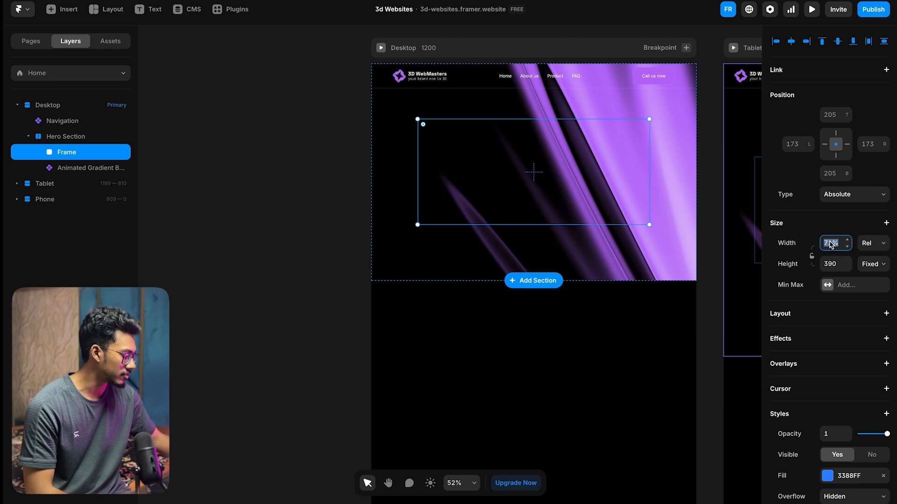
pyautogui.write('100')
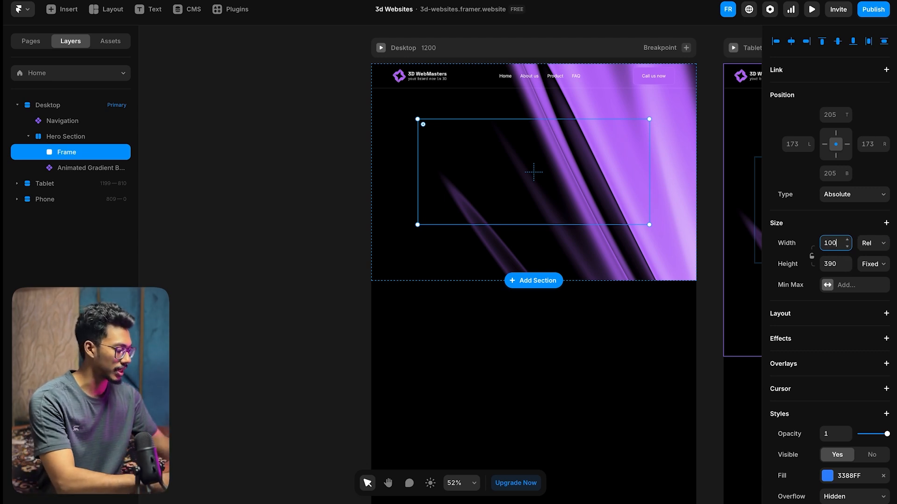
pyautogui.press('Return')
# - Set the hero frame's height to Relative at 100%
pyautogui.click(872, 264)
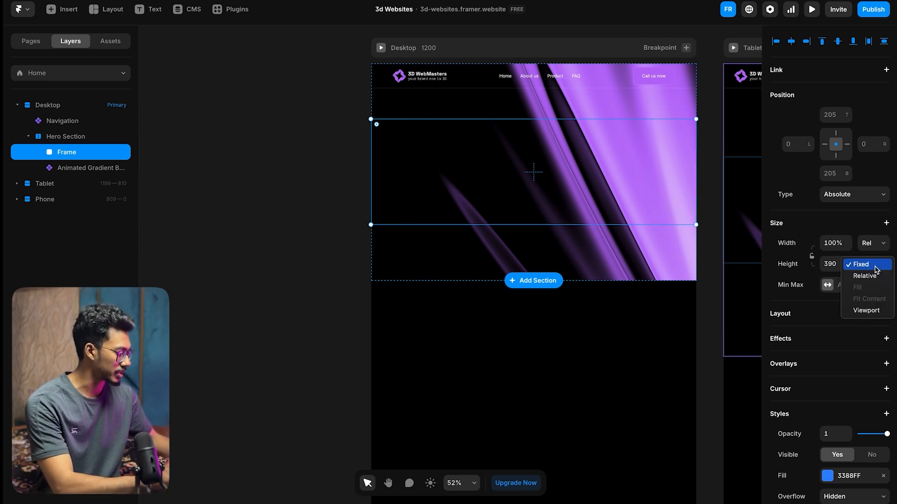
pyautogui.click(872, 274)
pyautogui.click(832, 264)
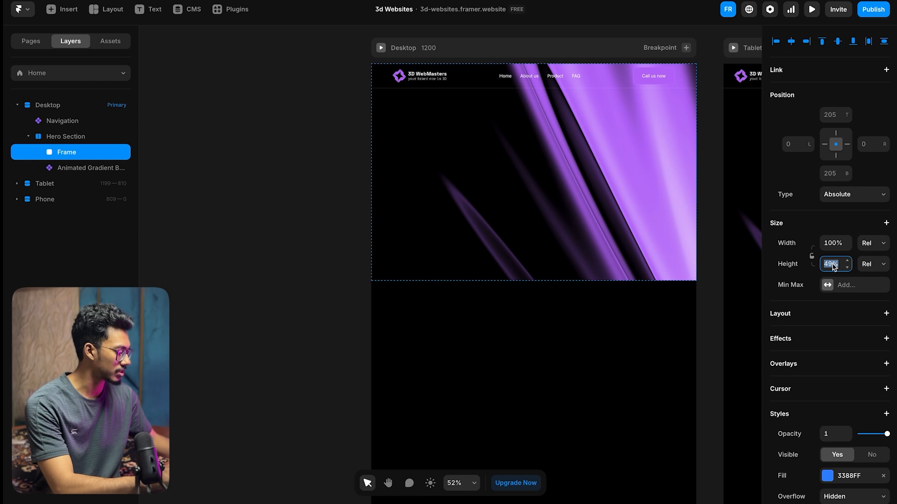
pyautogui.write('100')
pyautogui.press('Return')
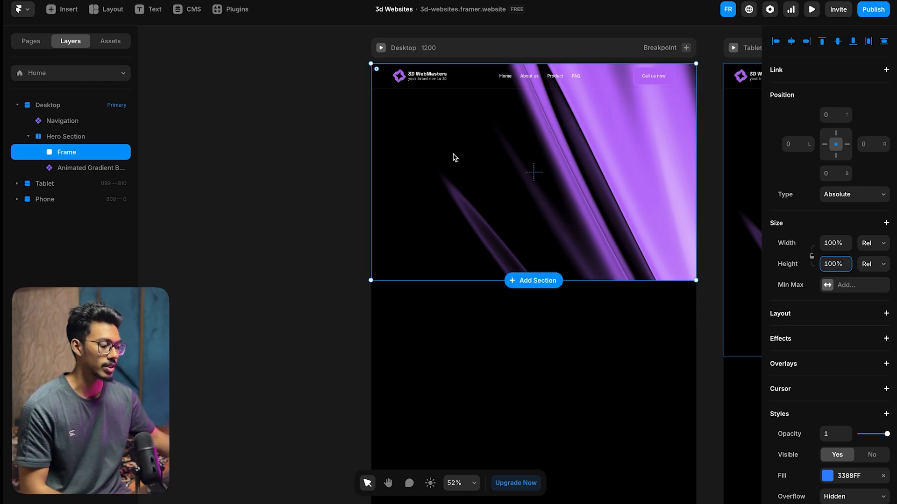
# - Add a Stack layout to the full-size hero frame
pyautogui.click(885, 313)
pyautogui.scroll(-5, 644, 121)
pyautogui.scroll(5, 682, 107)
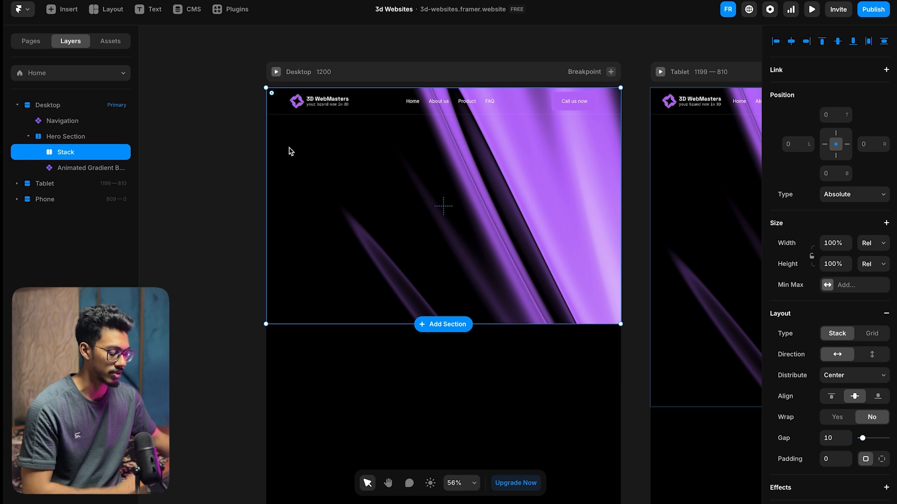
# - Draw a narrow vertical frame about 96 × 393 inside the hero stack
pyautogui.press('f')
pyautogui.moveTo(291, 145); pyautogui.dragTo(322, 266)
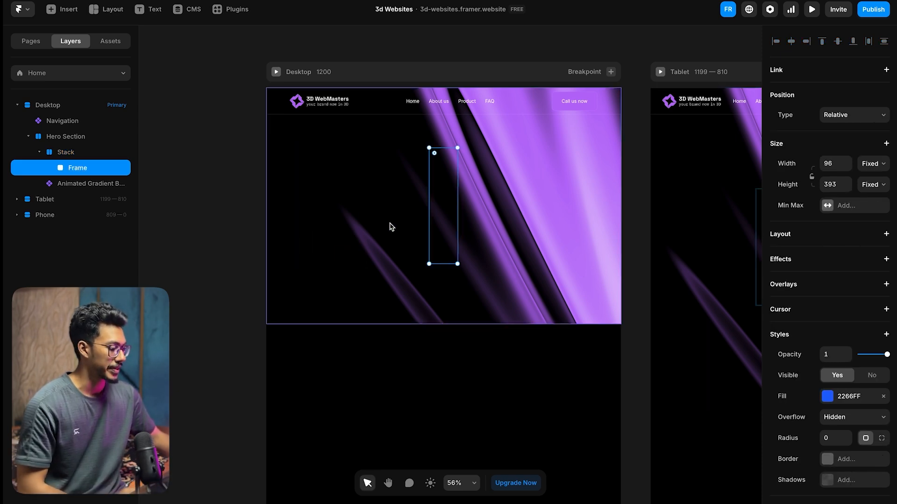
pyautogui.click(452, 216)
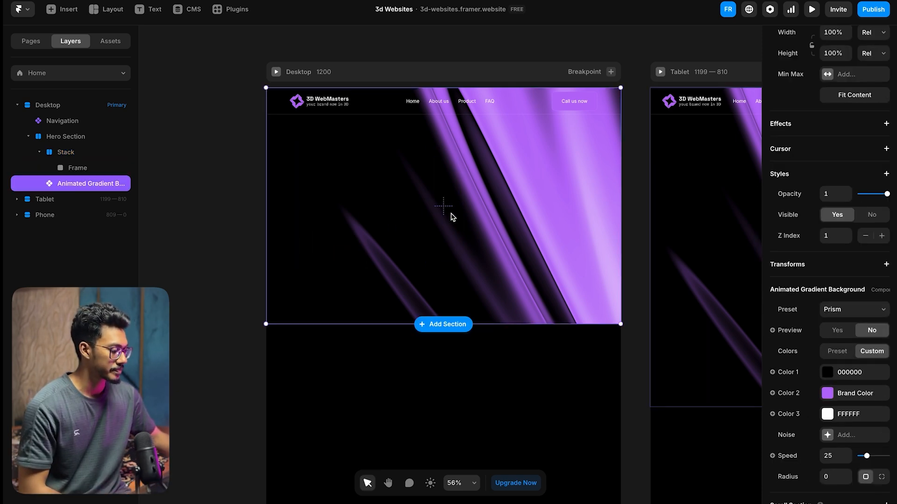
# - Set the width of the frame nested in the hero stack to 54
pyautogui.click(77, 170)
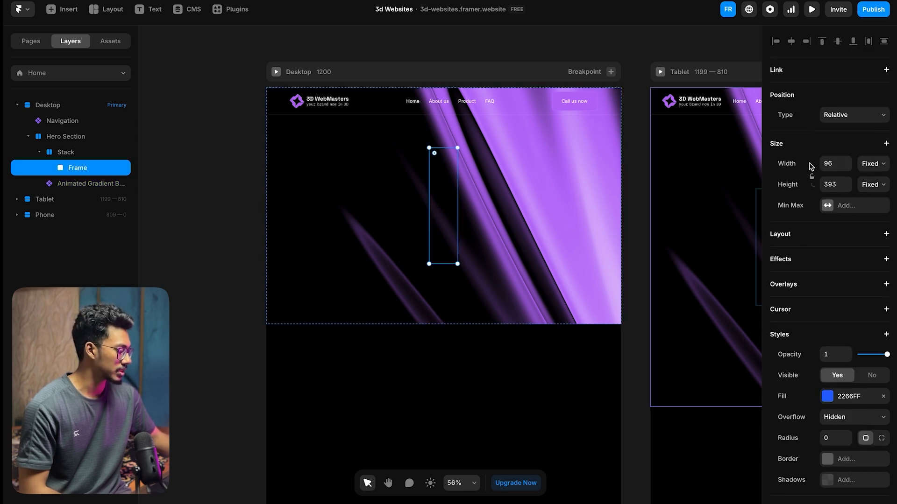
pyautogui.click(827, 164)
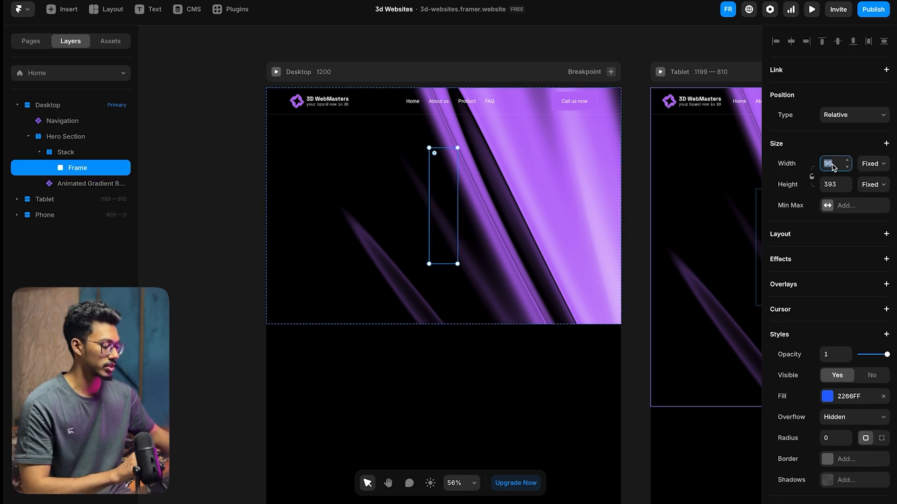
pyautogui.write('54')
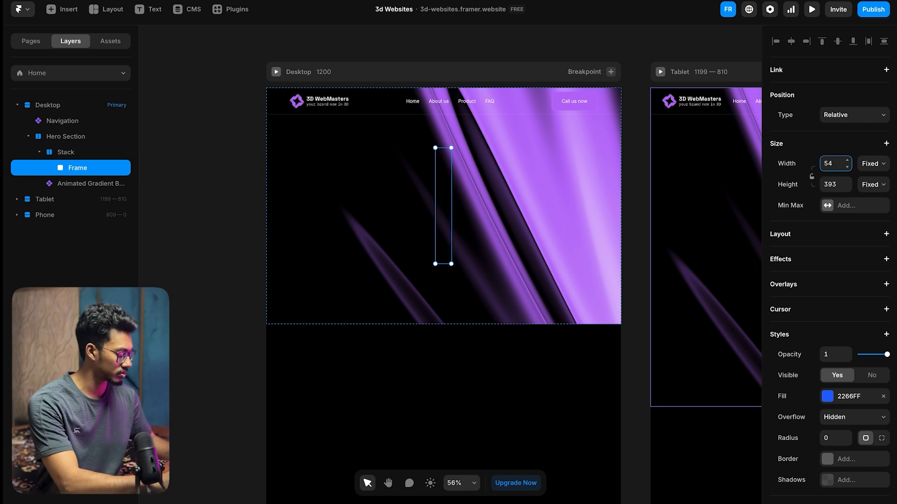
# - Set the narrow frame's height to Viewport at 100vh and change its fill to a linear gradient
pyautogui.click(876, 185)
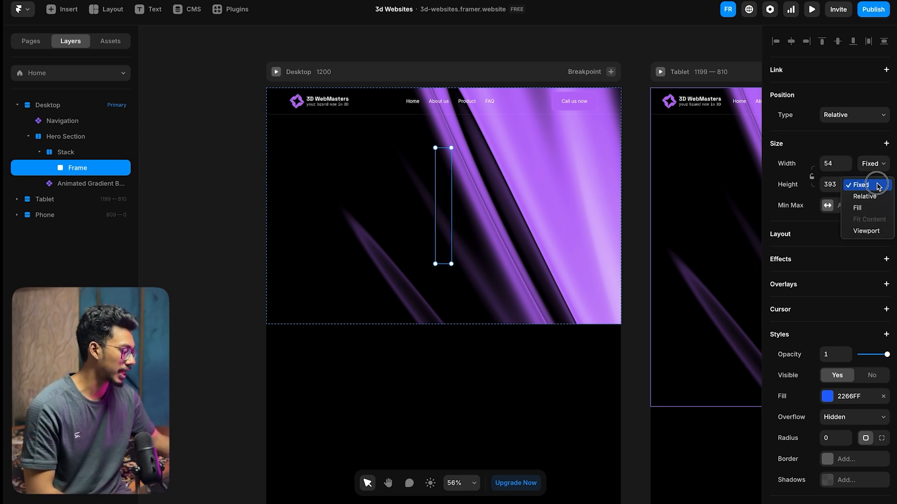
pyautogui.click(864, 231)
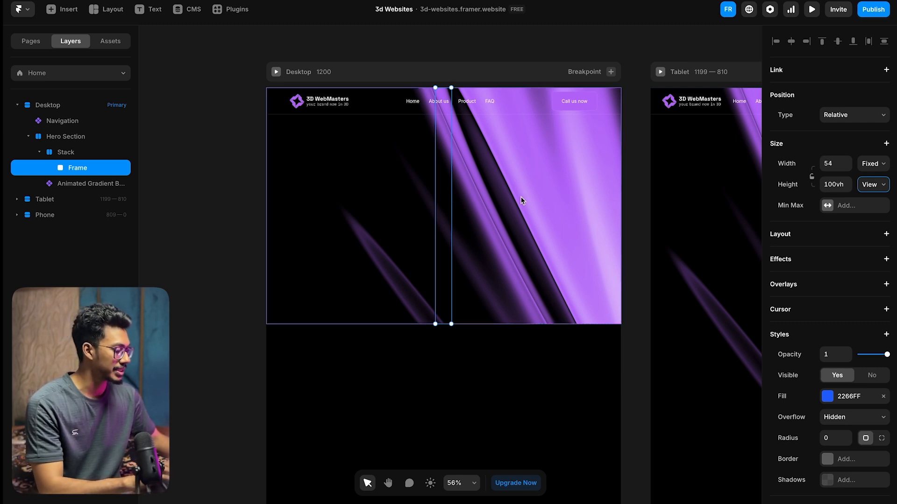
pyautogui.scroll(-2, 849, 257)
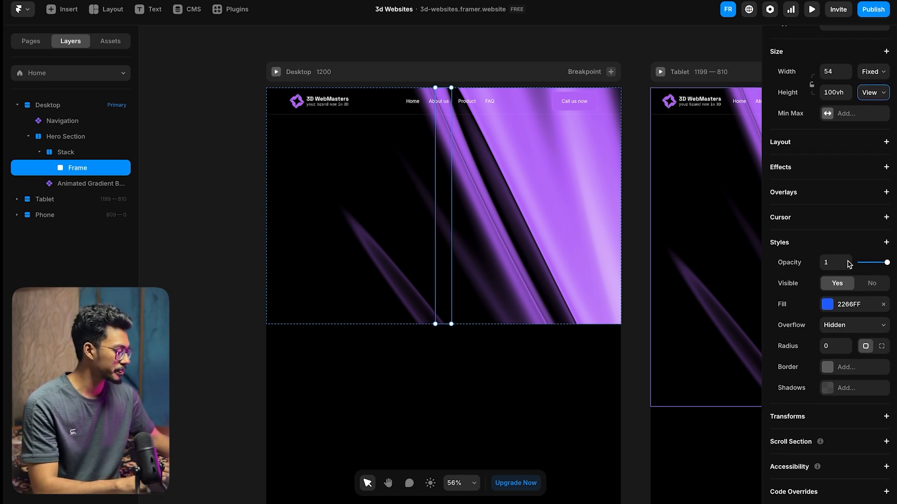
pyautogui.click(847, 301)
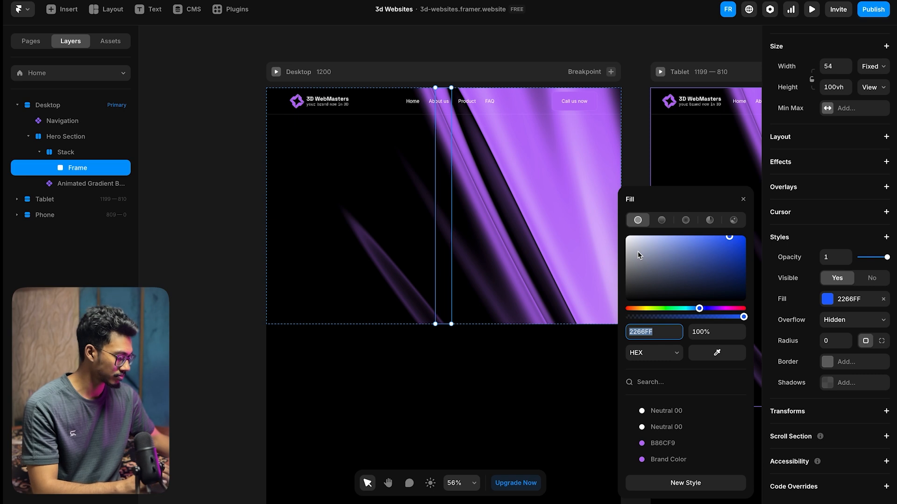
pyautogui.click(661, 220)
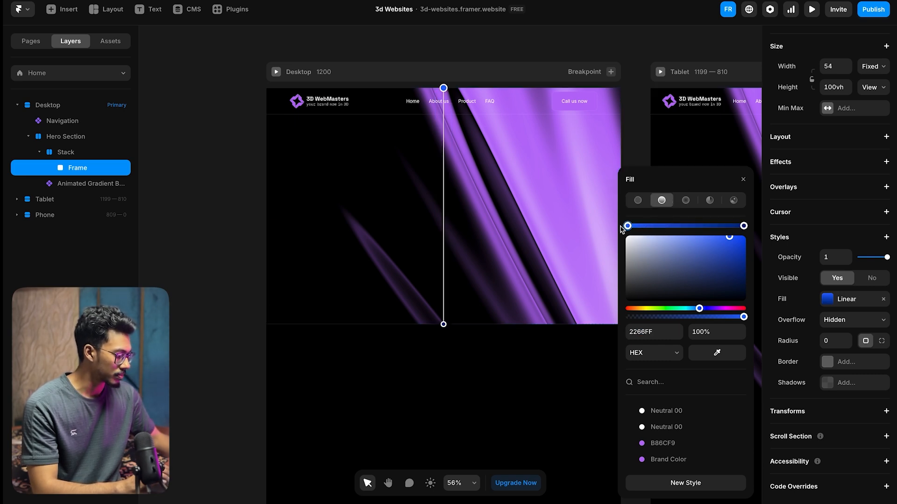
# - Make the gradient's first colour stop white (FFFFFF) at 0% opacity
pyautogui.moveTo(631, 250); pyautogui.dragTo(611, 232)
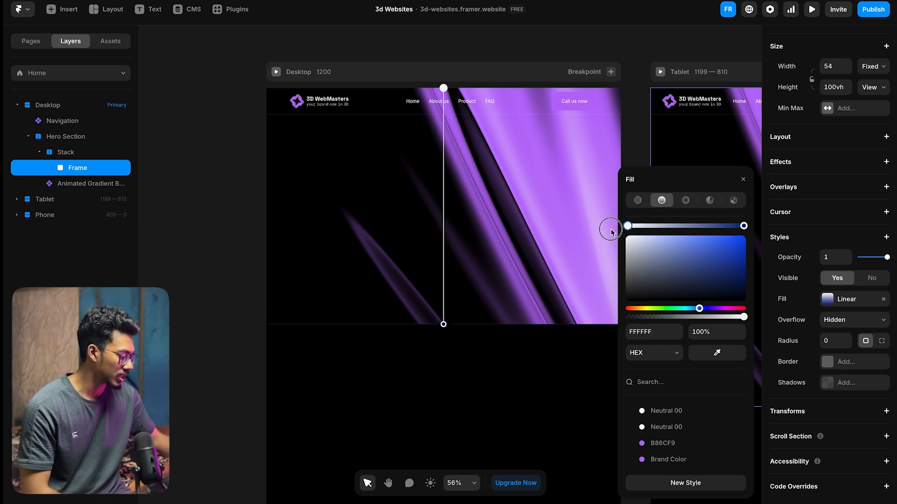
pyautogui.click(722, 339)
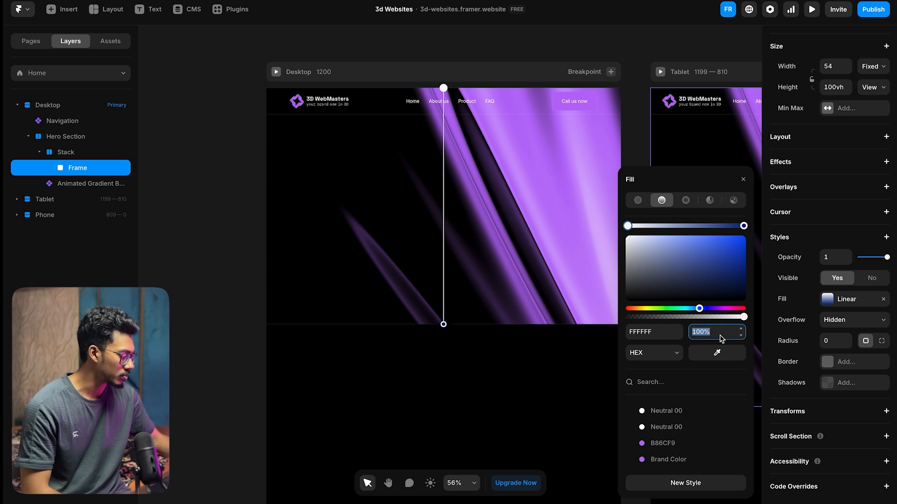
pyautogui.write('0')
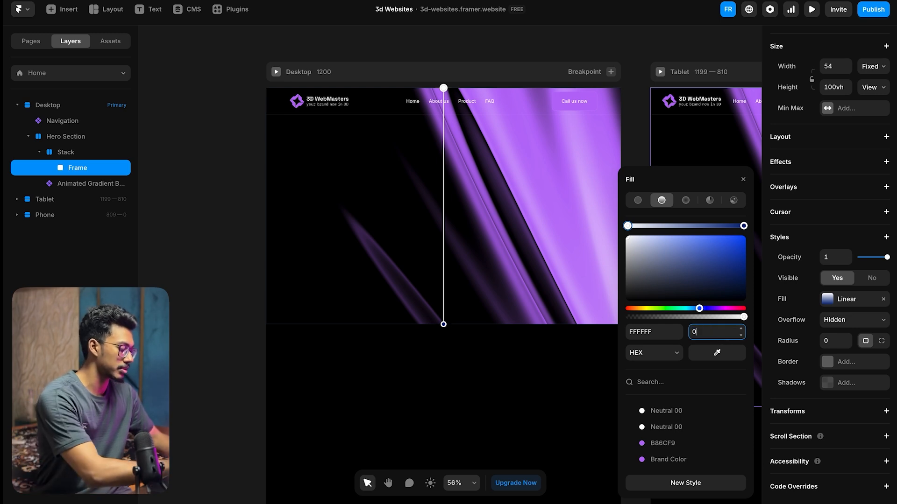
# - Add a black (000000) stop at about 78% along the gradient and set its opacity to 100%
pyautogui.click(718, 226)
pyautogui.moveTo(656, 270); pyautogui.dragTo(617, 324)
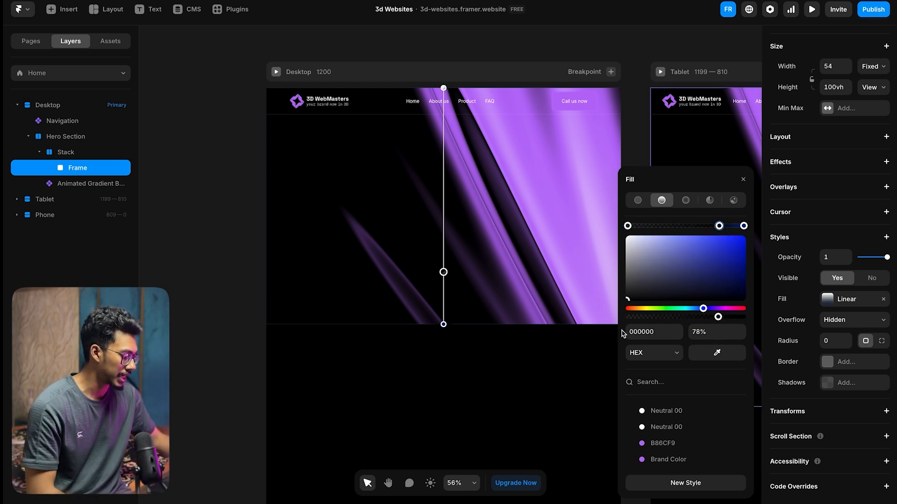
pyautogui.click(708, 333)
pyautogui.write('100')
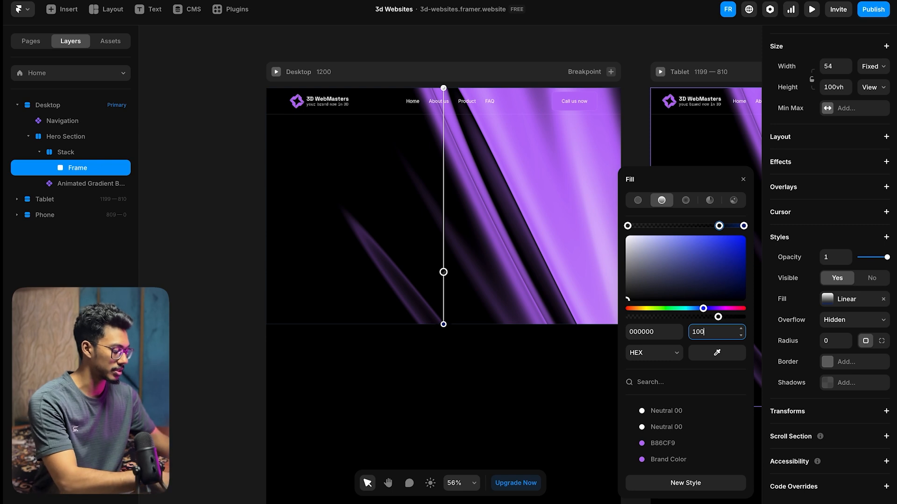
pyautogui.press('Return')
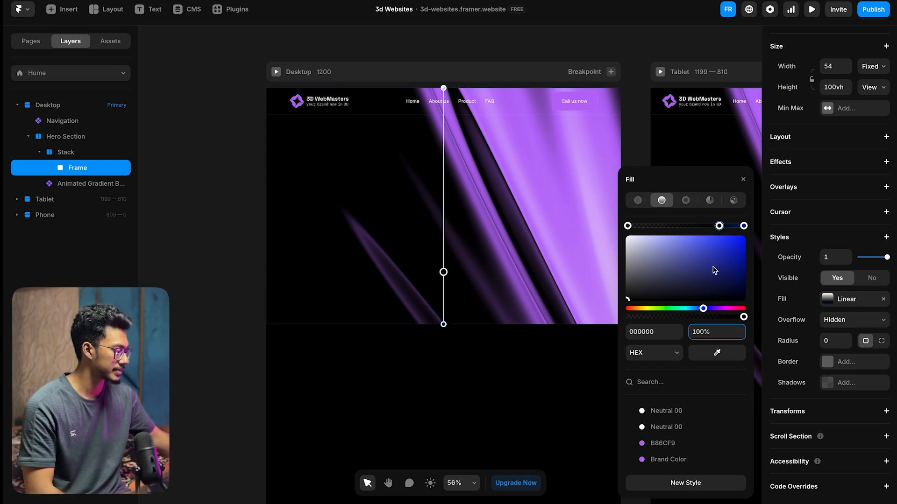
# - Make the gradient's last colour stop white (FFFFFF) at 0% opacity
pyautogui.click(745, 227)
pyautogui.moveTo(650, 255); pyautogui.dragTo(612, 230)
pyautogui.click(711, 335)
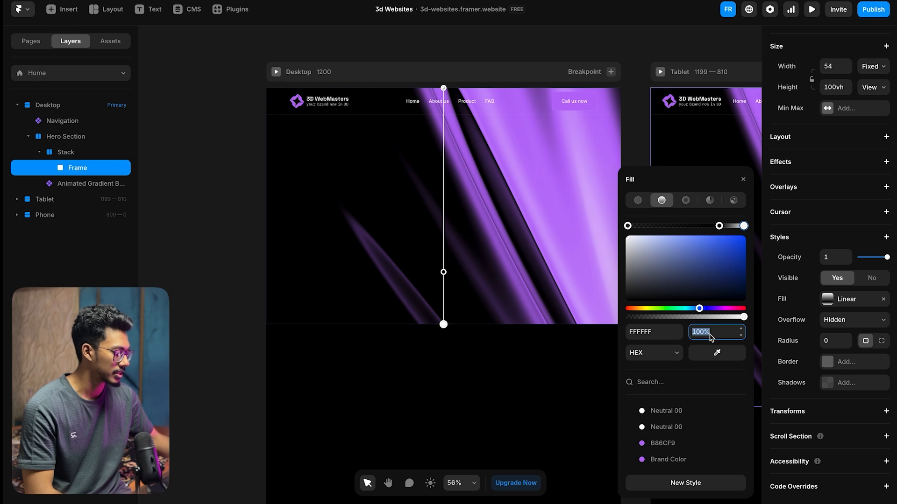
pyautogui.write('0')
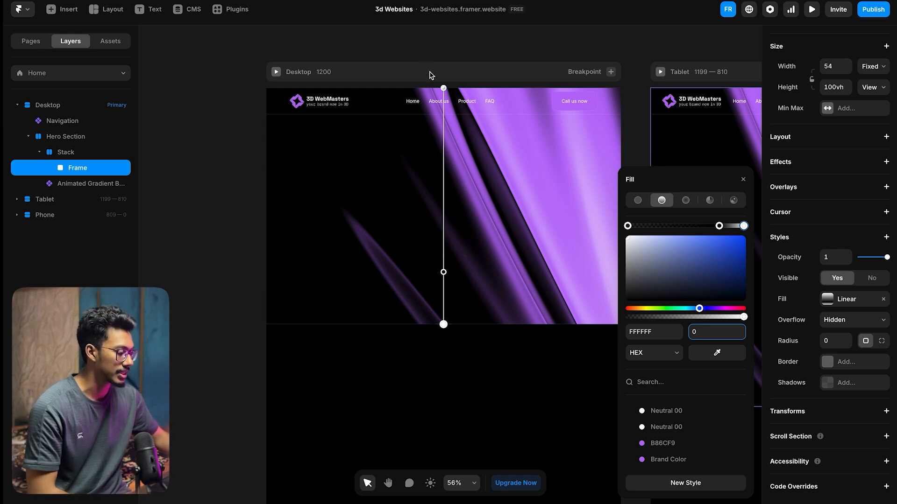
pyautogui.moveTo(445, 88)
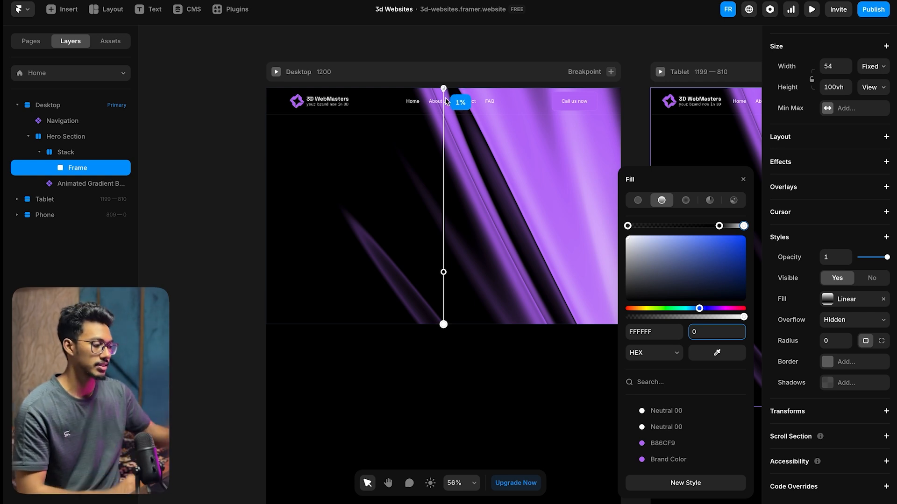
pyautogui.press('Return')
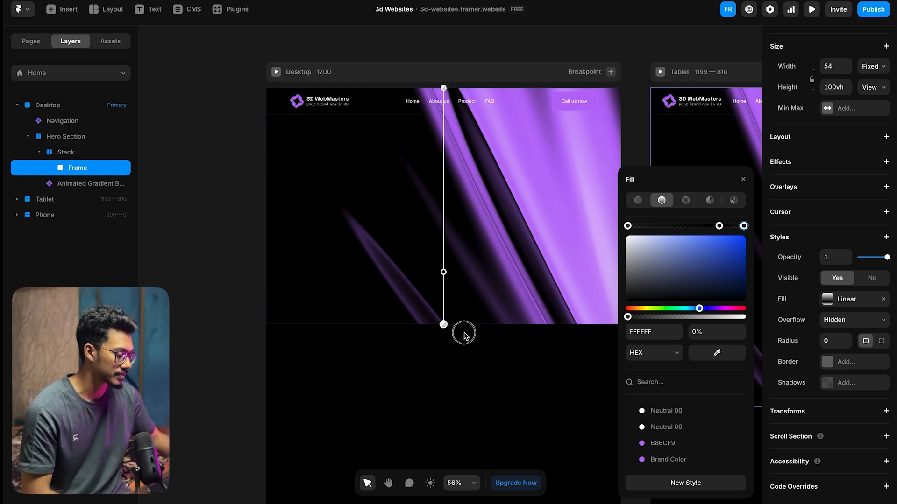
# - Turn the narrow frame's linear gradient to run horizontally across its width, and keep the frame selected
pyautogui.moveTo(443, 330); pyautogui.dragTo(502, 206)
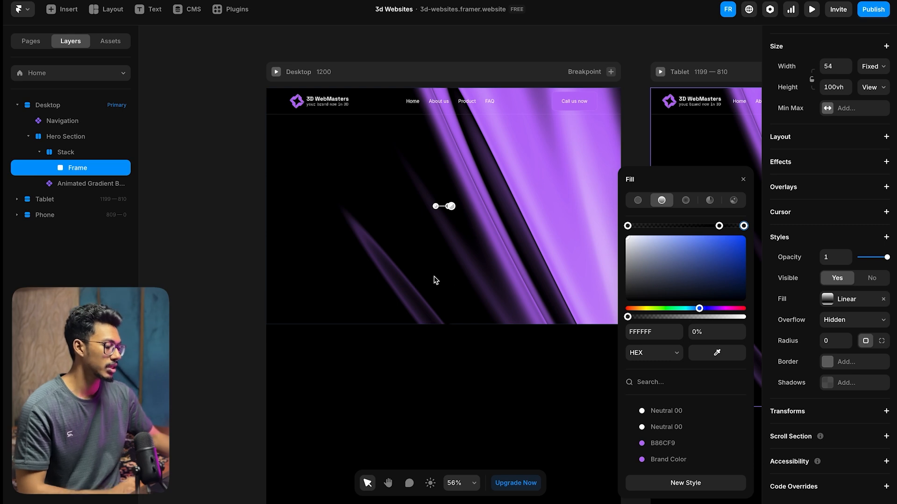
pyautogui.click(503, 288)
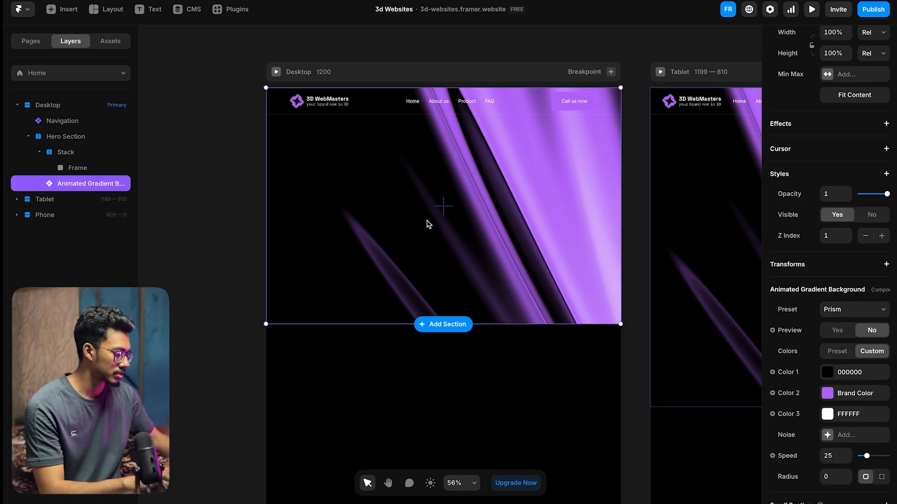
pyautogui.click(74, 170)
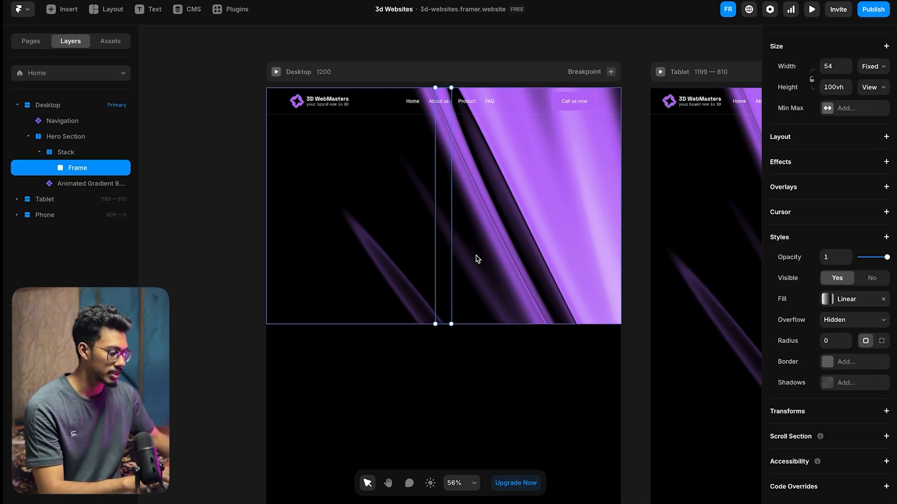
# - Add a Z Index style to the narrow frame and set it to 2
pyautogui.scroll(10, 424, 204)
pyautogui.scroll(-10, 425, 205)
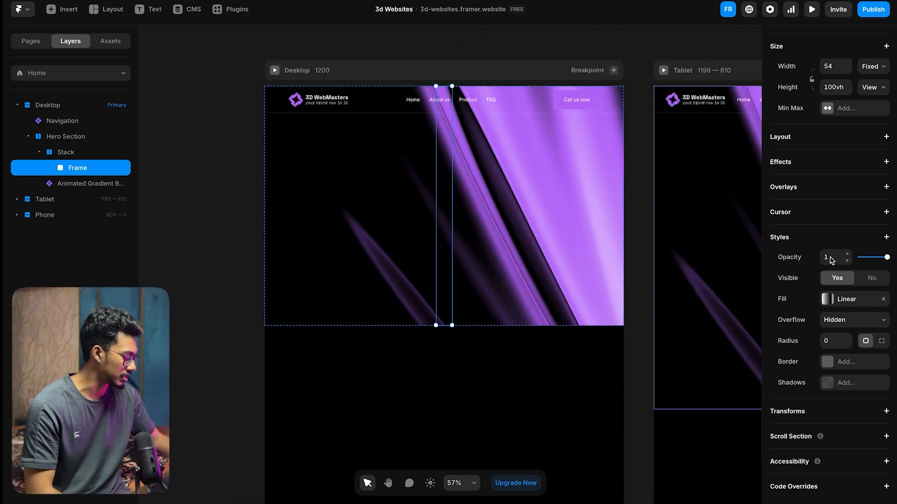
pyautogui.click(885, 237)
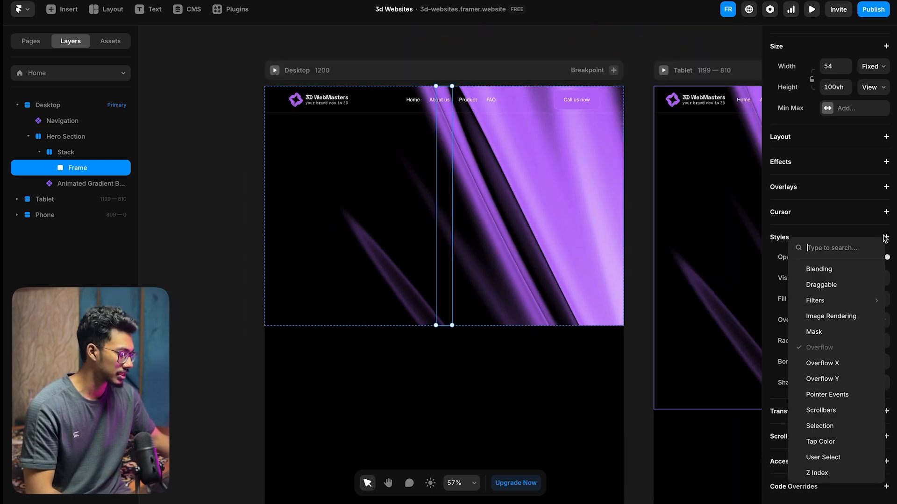
pyautogui.click(818, 474)
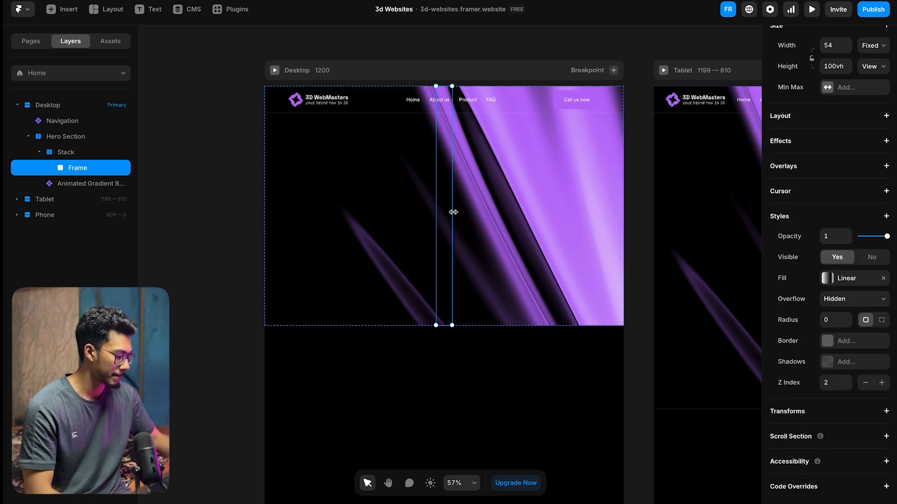
# - Examine the narrow frame against the animated gradient background and the parent stack's position and layout settings
pyautogui.click(446, 207)
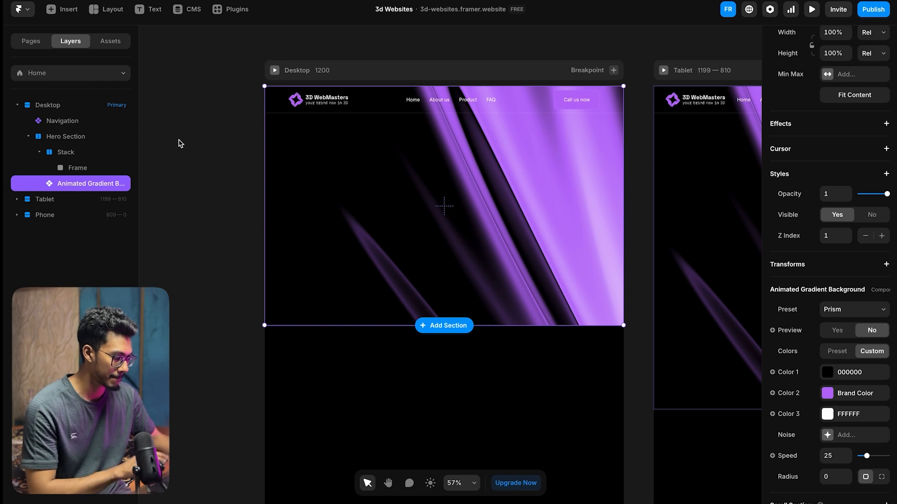
pyautogui.click(73, 175)
pyautogui.scroll(5, 453, 186)
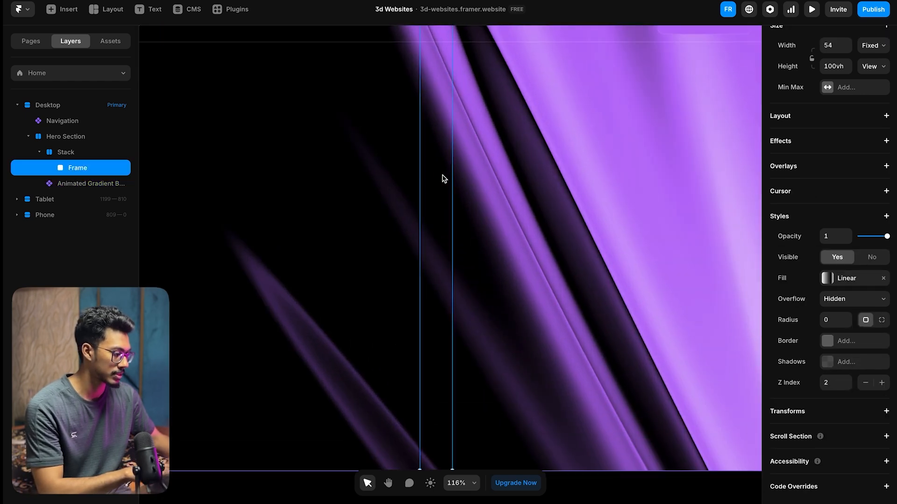
pyautogui.scroll(-4, 442, 176)
pyautogui.click(442, 165)
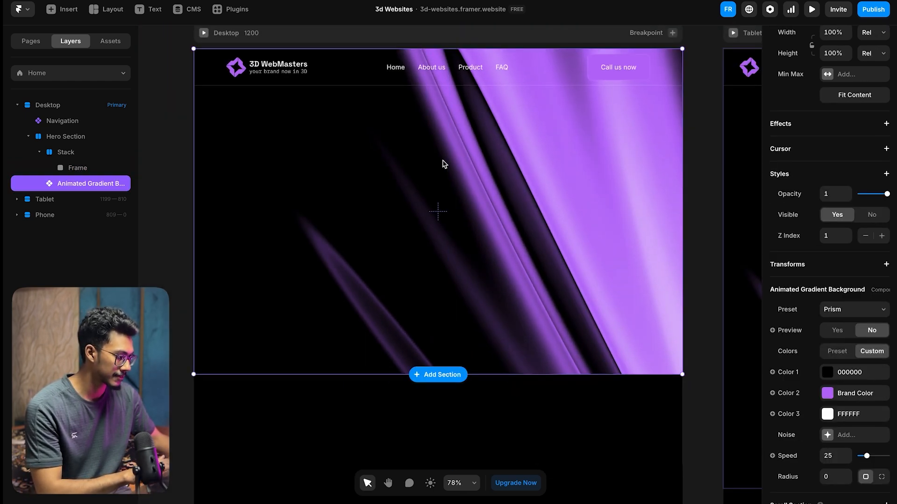
pyautogui.click(64, 151)
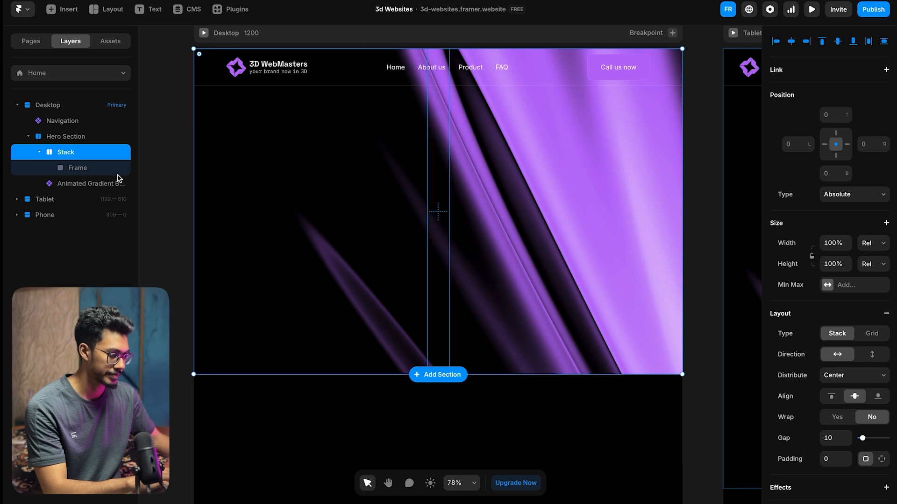
# - Duplicate the narrow gradient frame to make four in the hero stack, and preview the desktop page
pyautogui.click(83, 173)
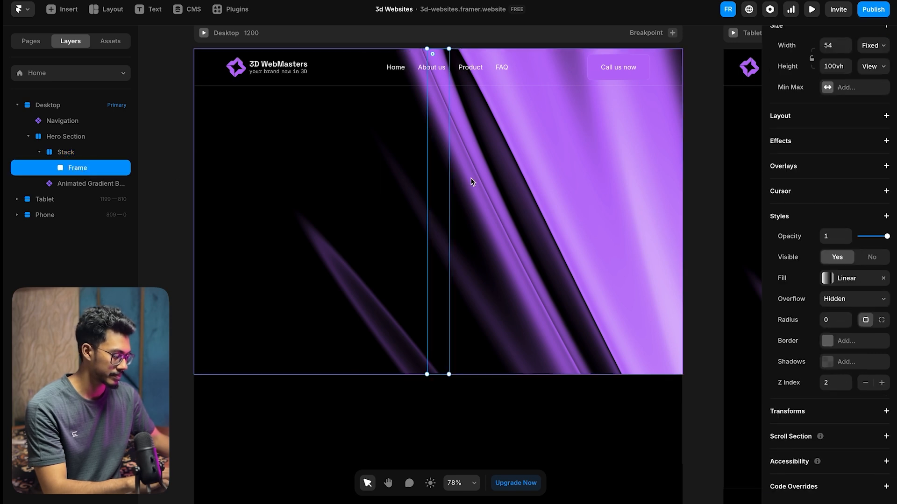
pyautogui.moveTo(73, 171); pyautogui.dragTo(74, 157)
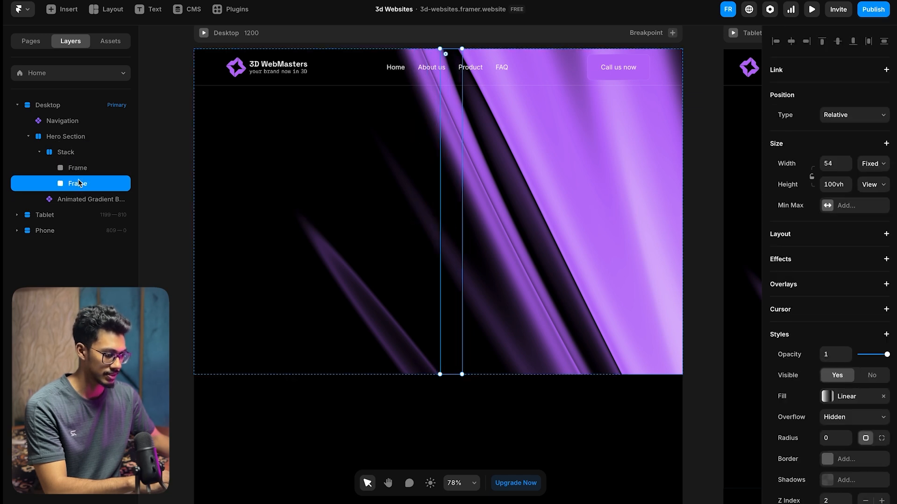
pyautogui.keyDown('shift'); pyautogui.click(79, 169); pyautogui.keyUp('shift')
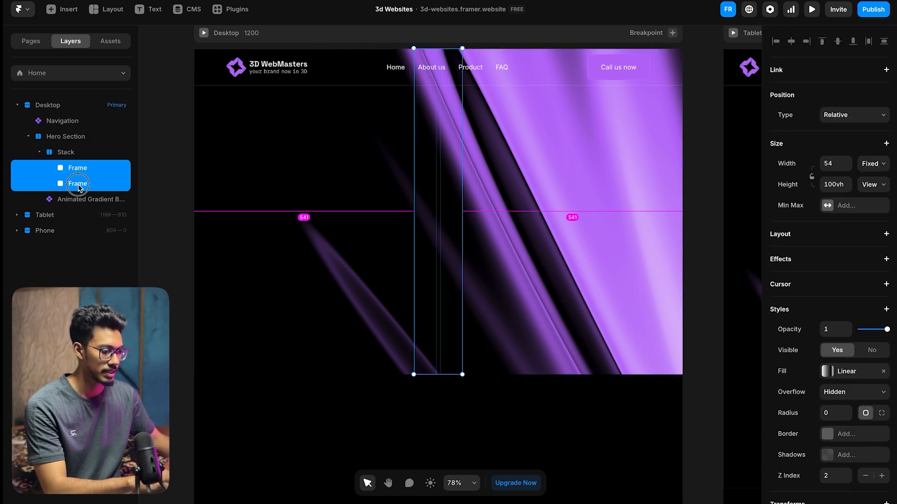
pyautogui.moveTo(78, 170); pyautogui.dragTo(79, 158)
pyautogui.click(84, 215)
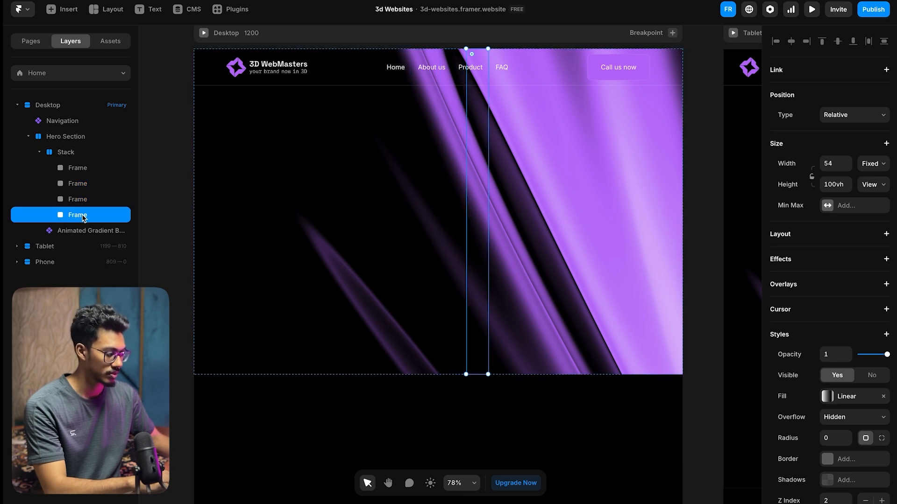
pyautogui.click(204, 33)
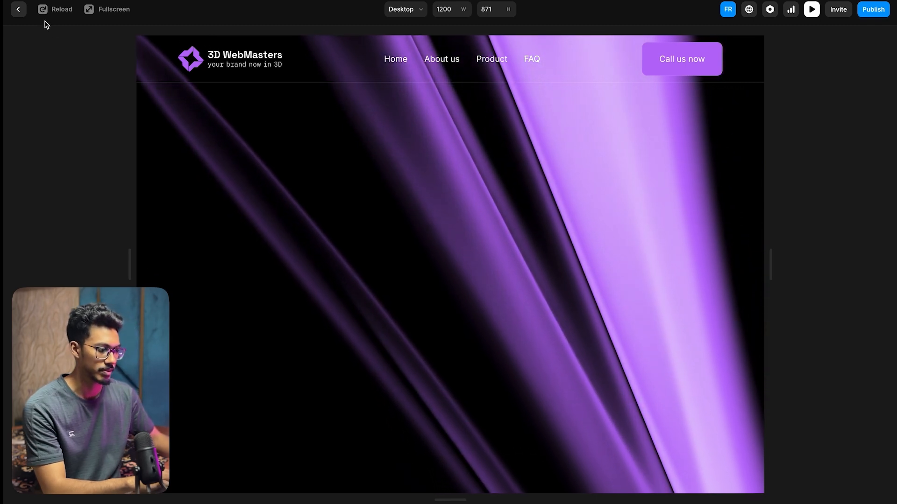
pyautogui.press('Escape')
# - Raise the hero stack's Z Index to 2 and remove its blue fill
pyautogui.click(66, 153)
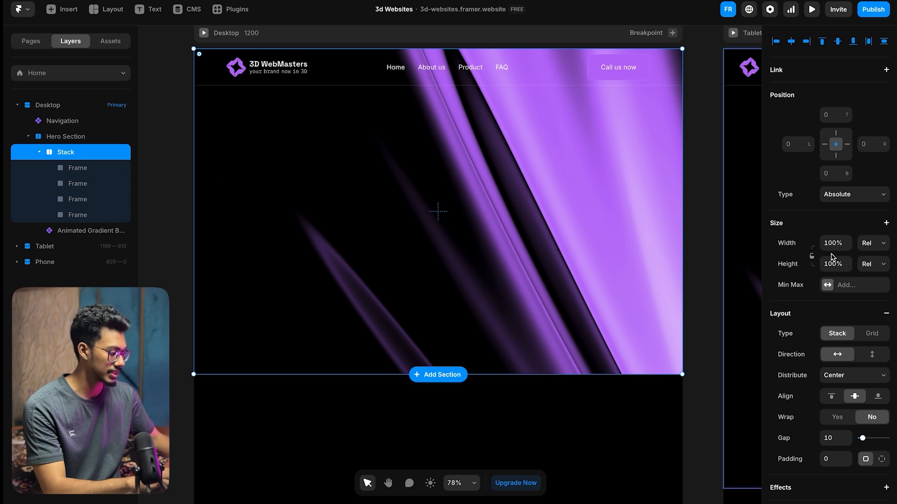
pyautogui.scroll(-3, 857, 285)
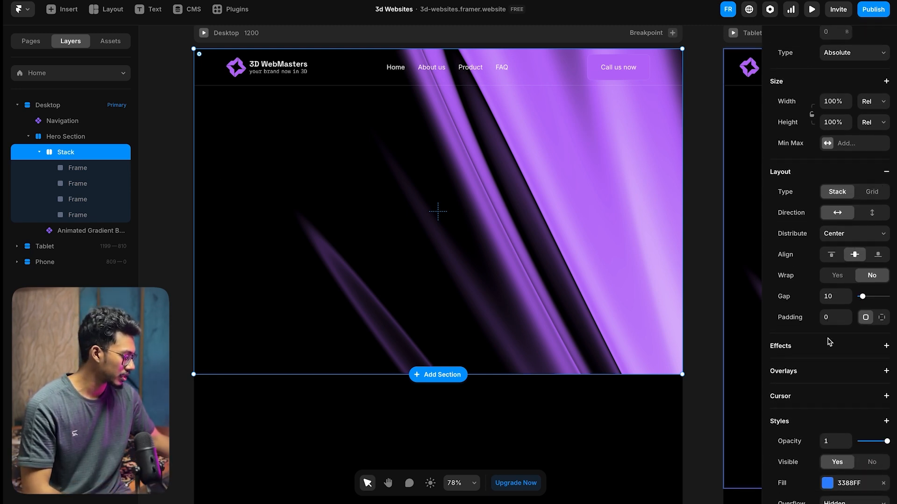
pyautogui.scroll(-3, 830, 342)
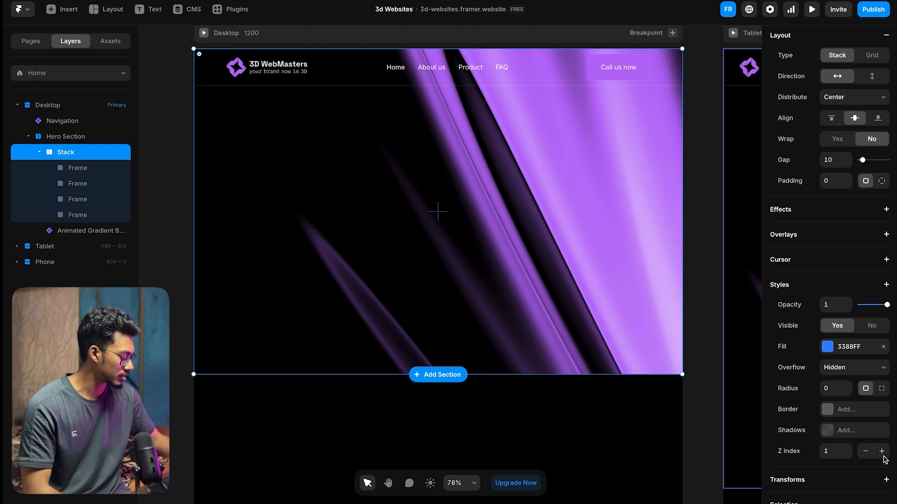
pyautogui.click(882, 452)
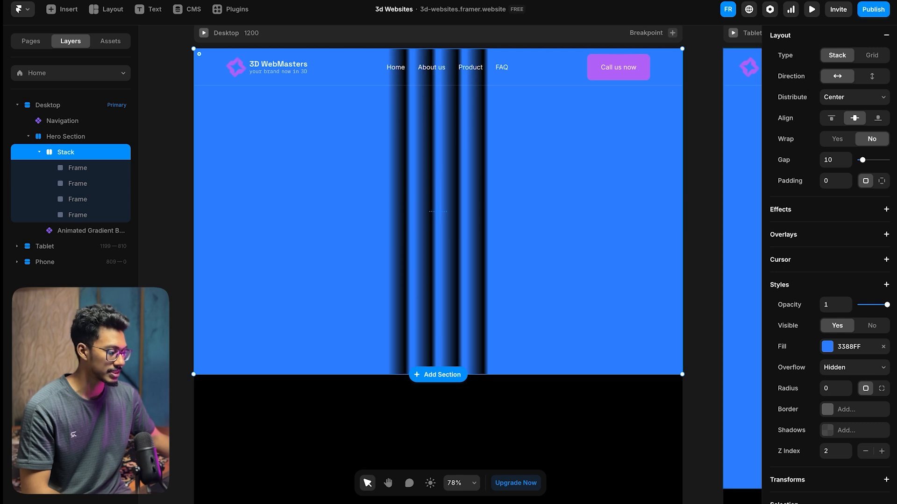
pyautogui.click(884, 348)
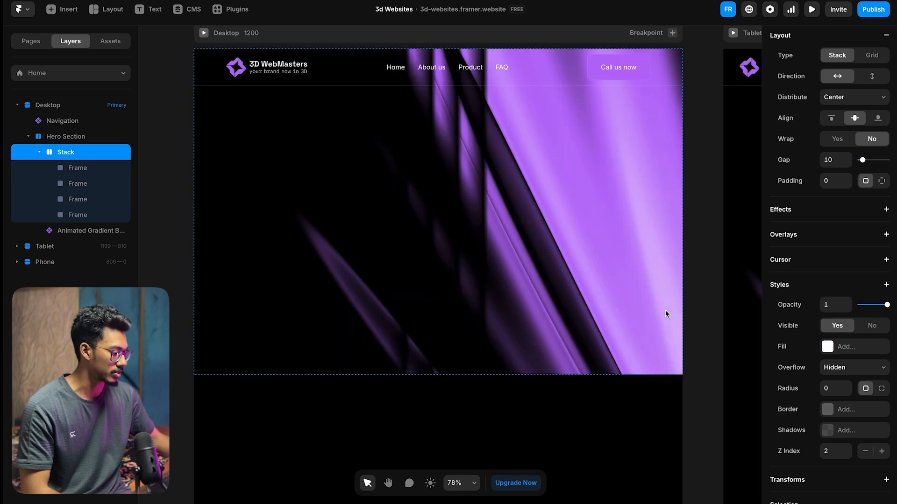
# - Duplicate the four narrow frames in the hero stack to make eight
pyautogui.click(76, 172)
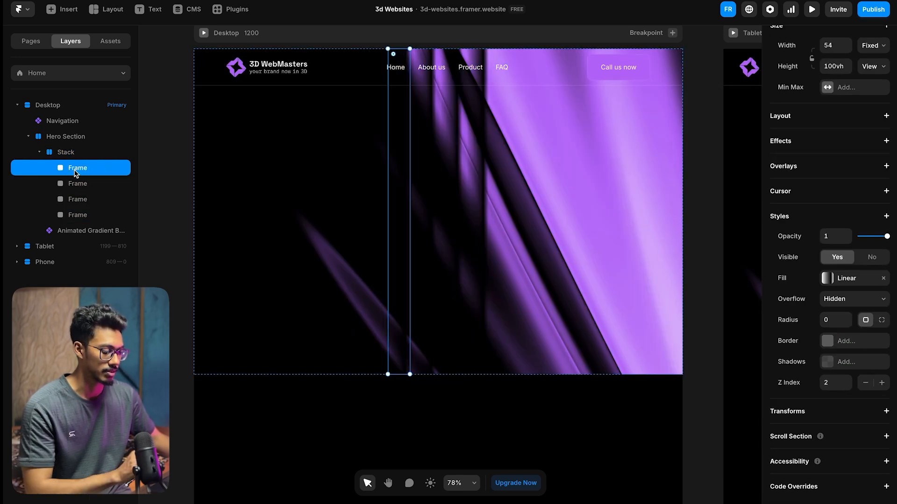
pyautogui.keyDown('shift'); pyautogui.click(74, 219); pyautogui.keyUp('shift')
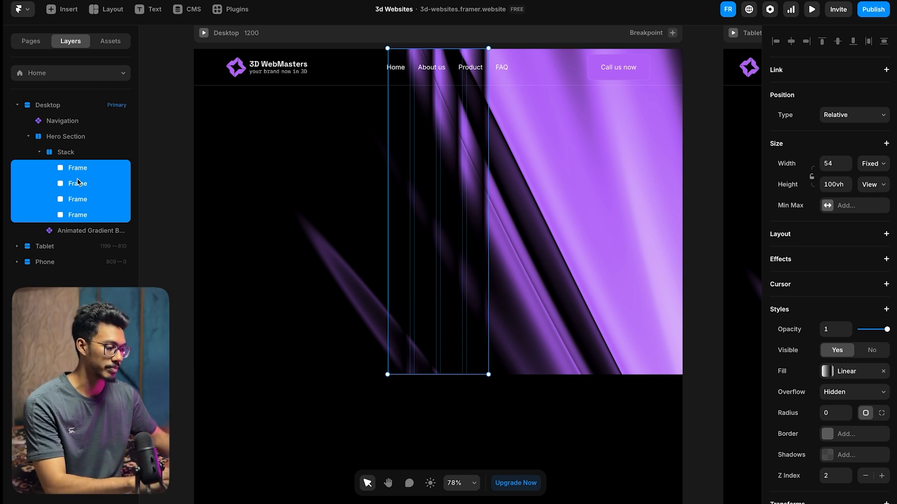
pyautogui.press('alt')
pyautogui.moveTo(74, 216); pyautogui.dragTo(81, 154)
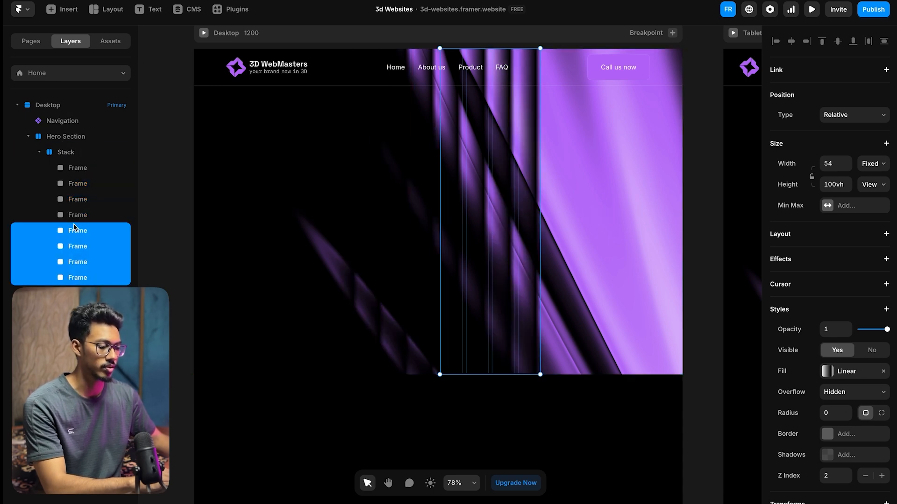
# - Duplicate all eight narrow frames in the hero stack twice to make twenty-four
pyautogui.keyDown('shift'); pyautogui.click(66, 277); pyautogui.keyUp('shift')
pyautogui.press('alt')
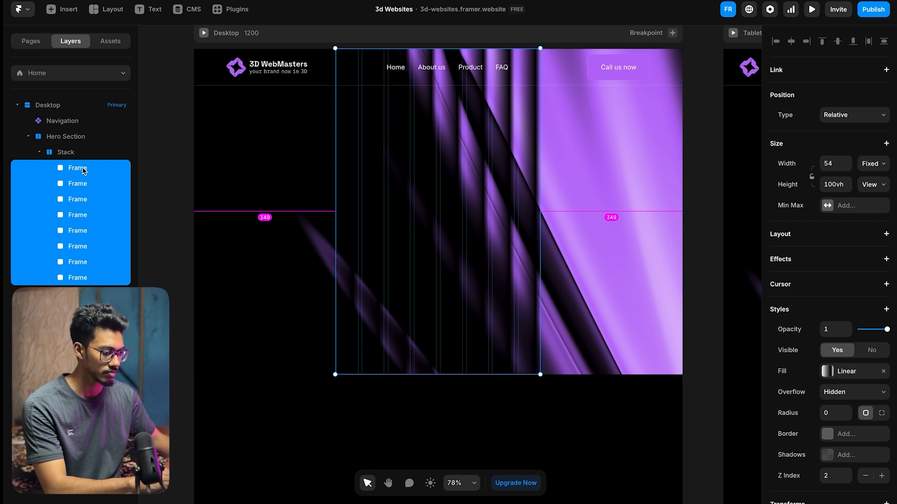
pyautogui.moveTo(83, 171); pyautogui.dragTo(78, 157)
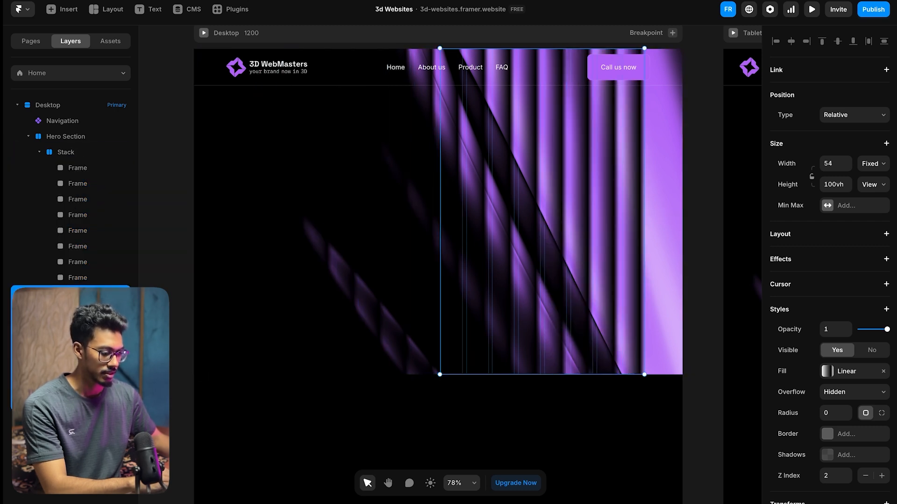
pyautogui.moveTo(73, 297); pyautogui.dragTo(75, 165)
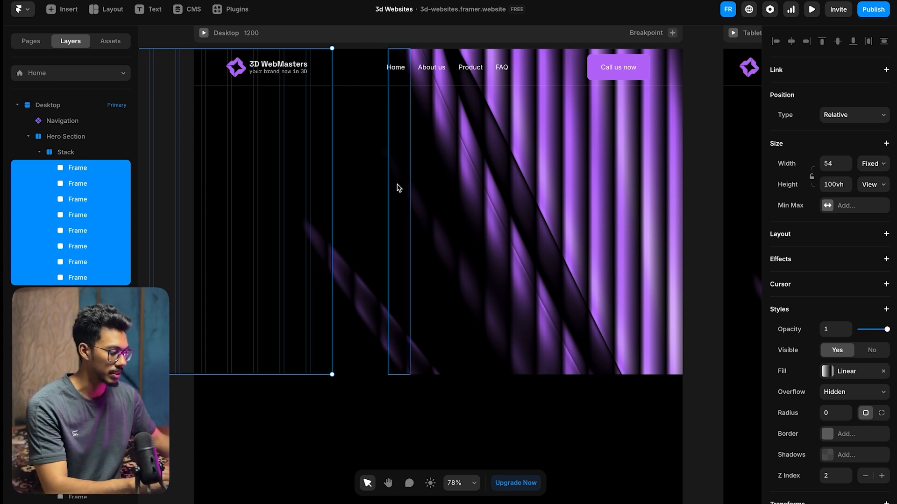
# - Delete the first seven surplus narrow frames from the hero stack
pyautogui.click(72, 170)
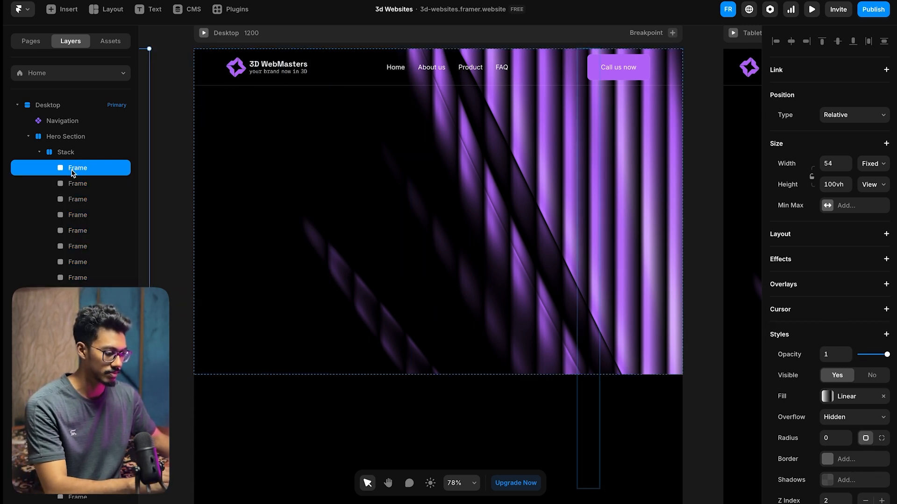
pyautogui.keyDown('shift'); pyautogui.click(73, 262); pyautogui.keyUp('shift')
pyautogui.press('Escape')
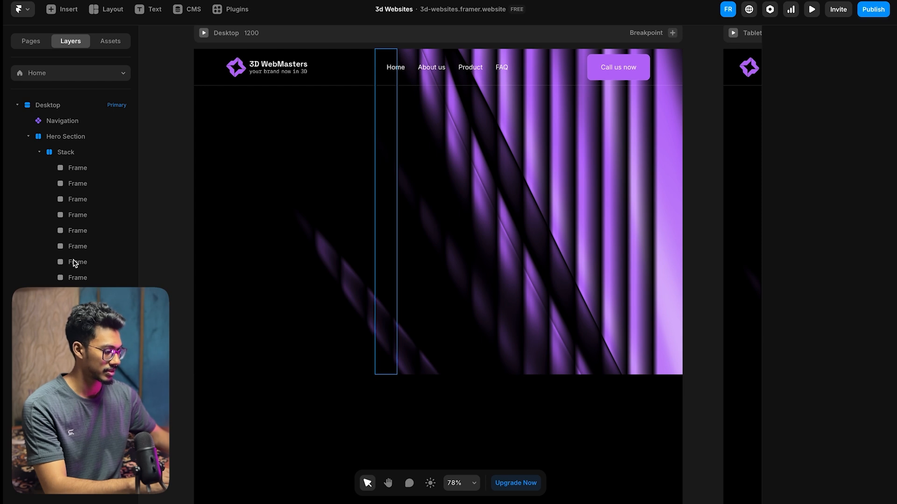
# - Duplicate the first two narrow frames so the strips span the full hero width, and preview the desktop page
pyautogui.click(88, 183)
pyautogui.keyDown('shift'); pyautogui.click(80, 170); pyautogui.keyUp('shift')
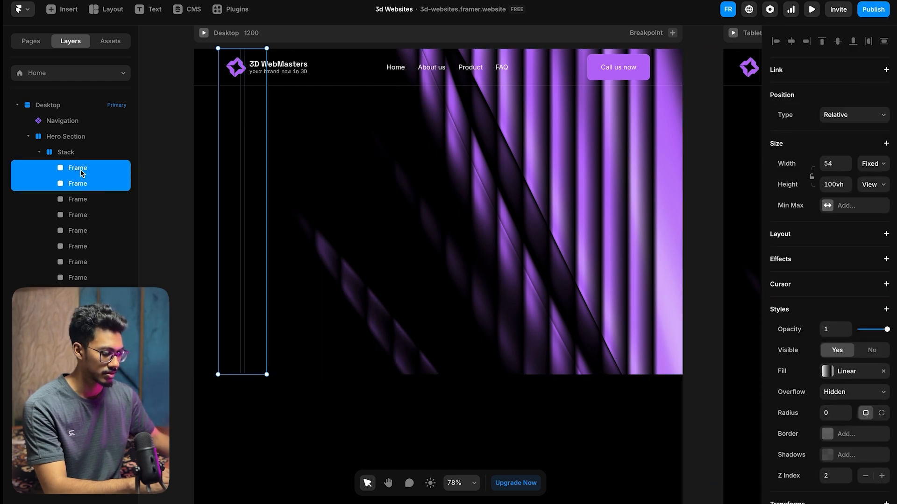
pyautogui.moveTo(79, 176); pyautogui.dragTo(77, 154)
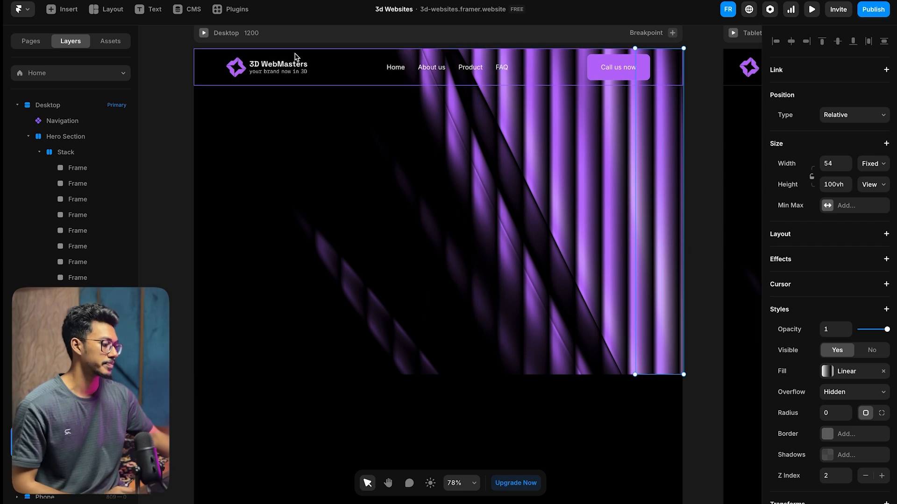
pyautogui.click(204, 33)
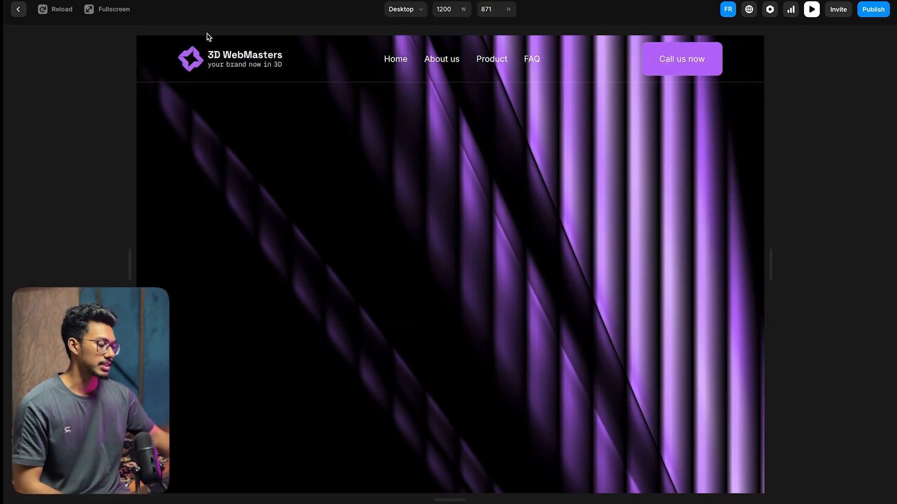
pyautogui.click(19, 9)
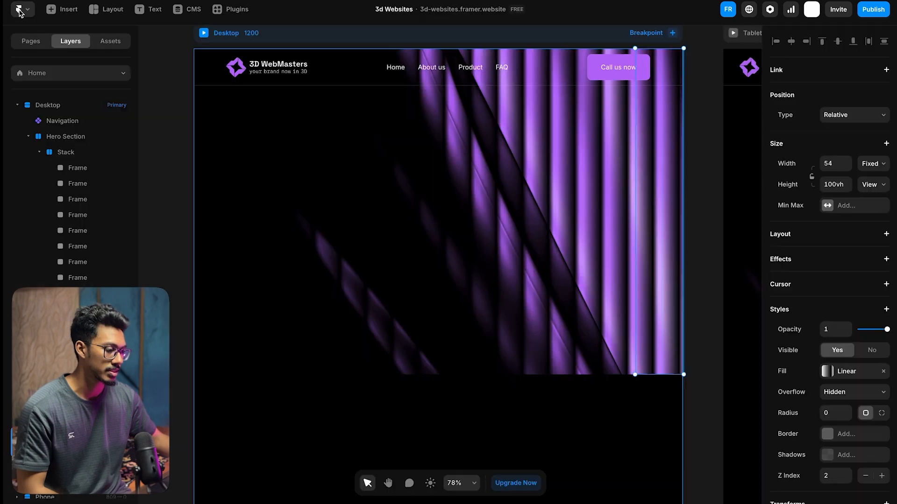
# - Collapse the hero stack's layers and add a BG Blur filter to the stack
pyautogui.click(72, 156)
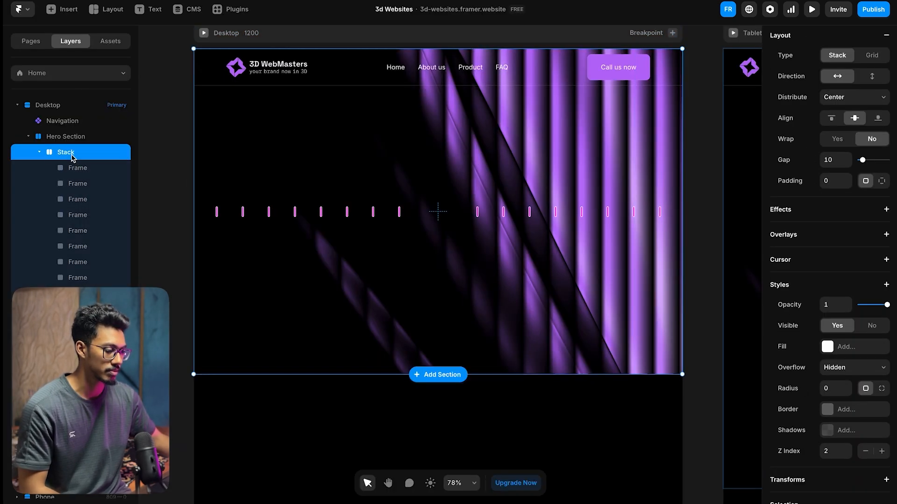
pyautogui.click(38, 152)
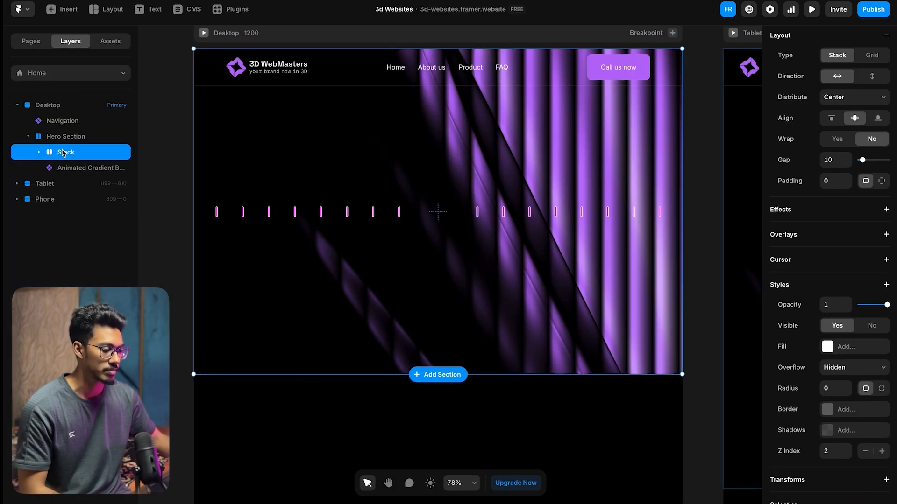
pyautogui.scroll(2, 823, 222)
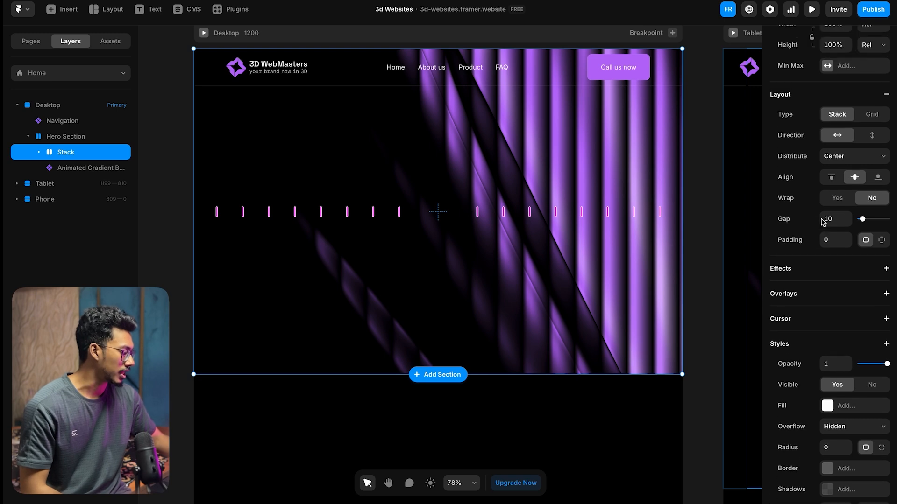
pyautogui.scroll(-2, 831, 181)
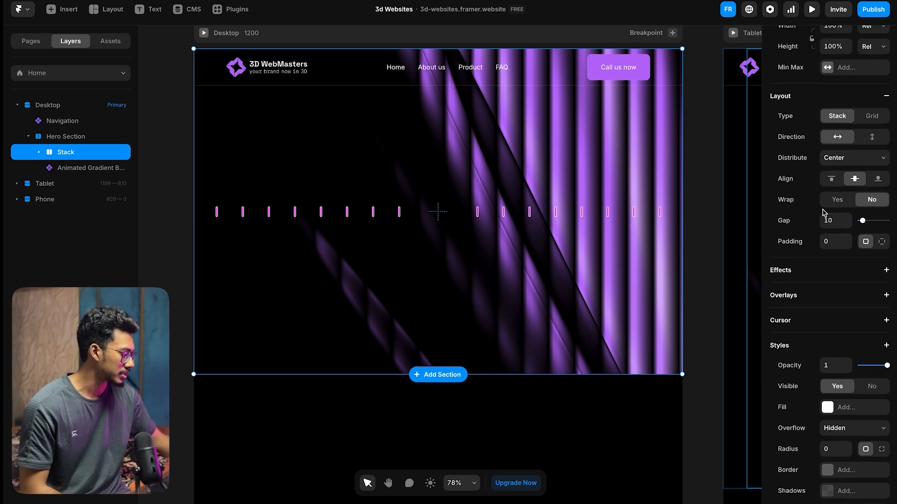
pyautogui.click(885, 299)
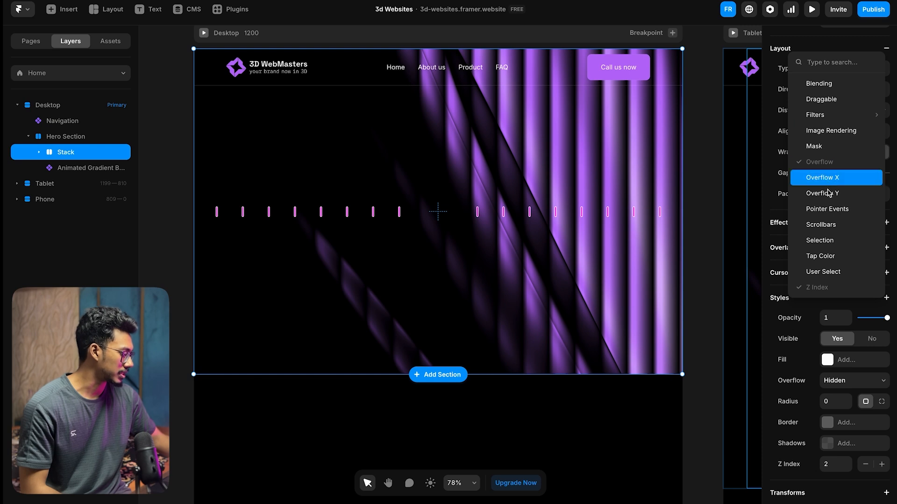
pyautogui.moveTo(826, 119)
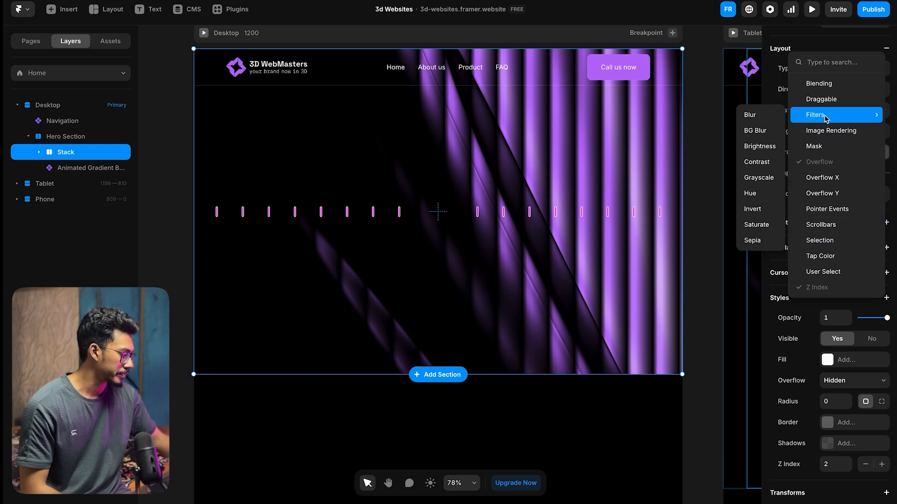
pyautogui.click(749, 133)
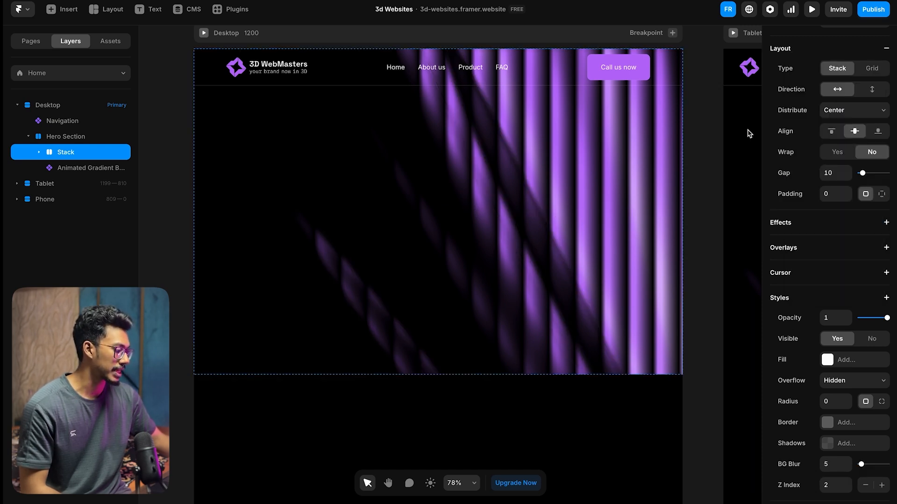
# - Try a BG Blur of 50 on the hero stack and raise it to 60
pyautogui.scroll(-4, 768, 322)
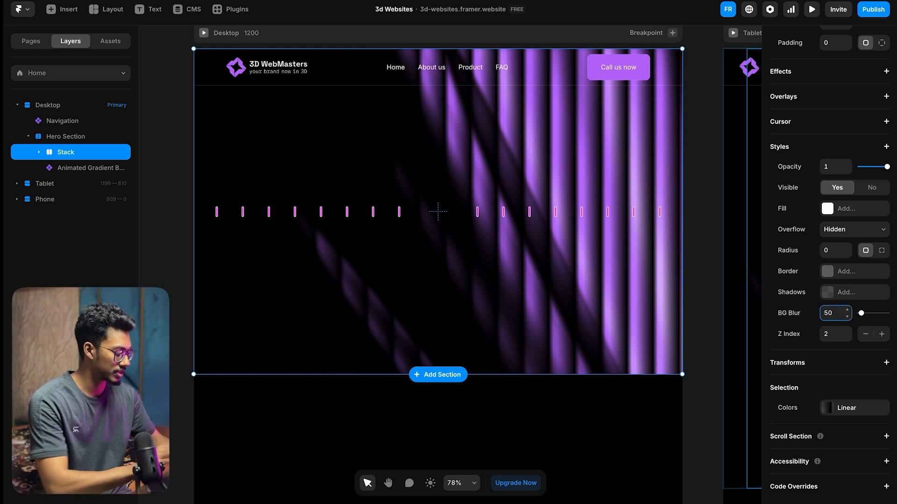
pyautogui.write('50')
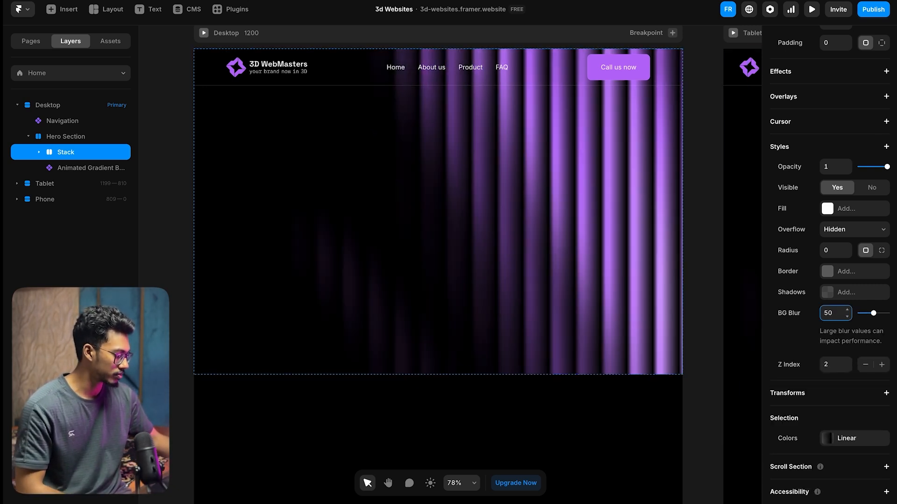
pyautogui.write('6')
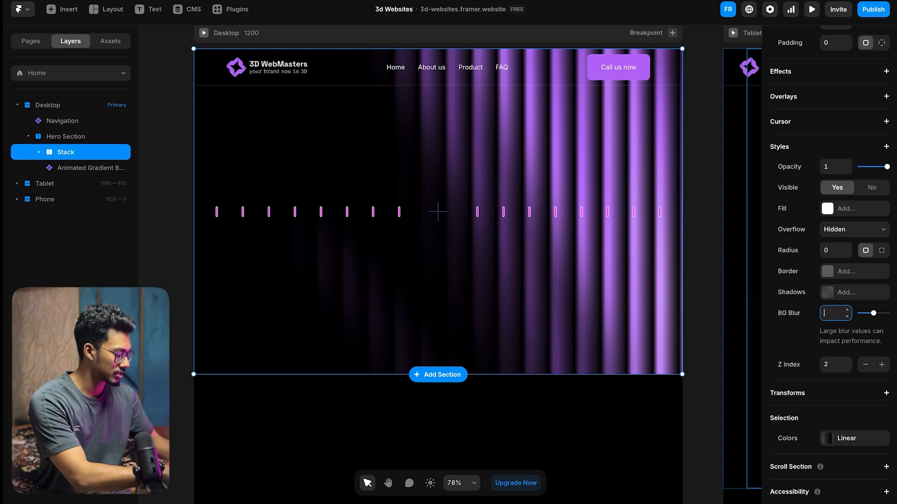
pyautogui.press('Return')
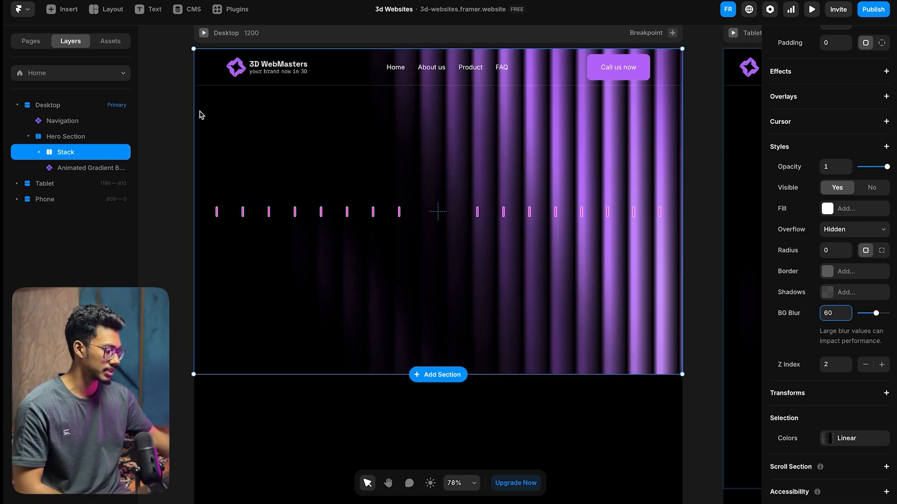
# - Select all the narrow frames inside the hero stack and add a Blending style to them
pyautogui.click(40, 152)
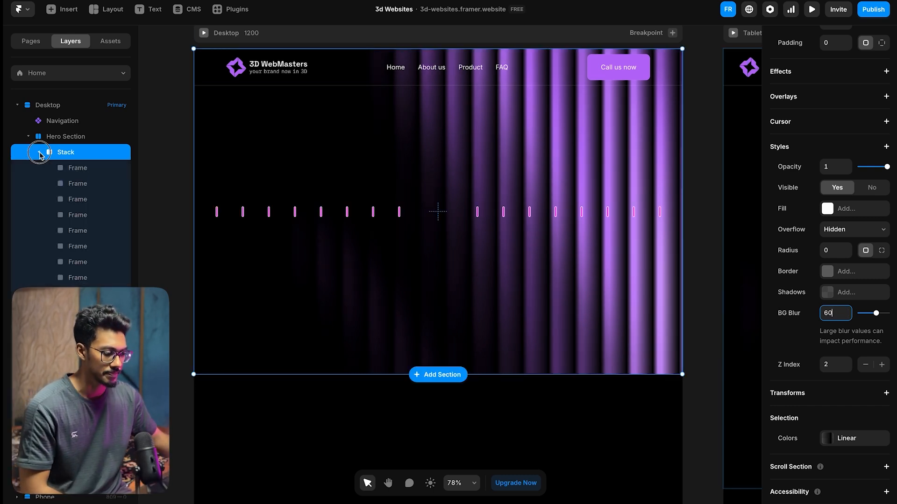
pyautogui.click(69, 169)
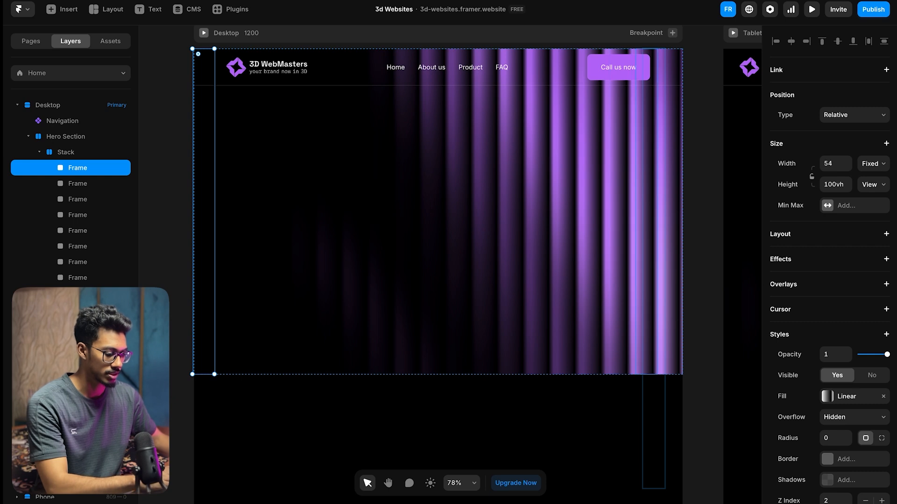
pyautogui.scroll(-1, 71, 186)
pyautogui.hotkey('ctrl', 'a')
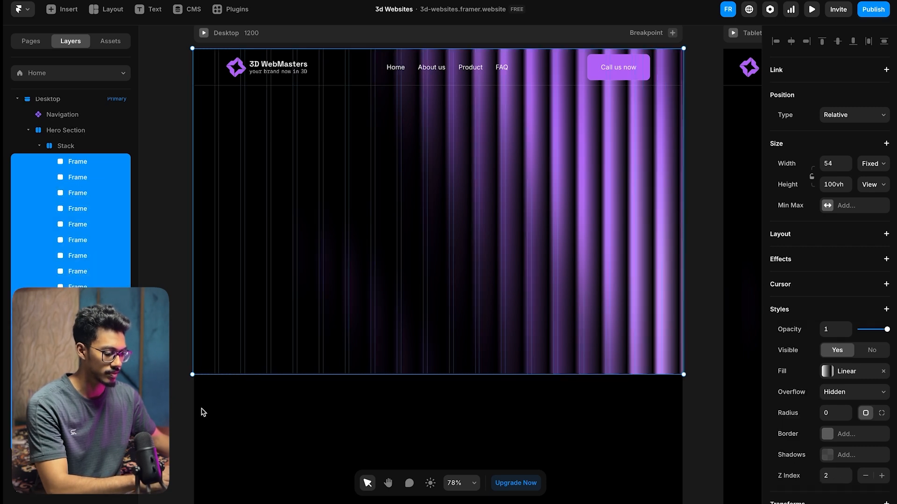
pyautogui.scroll(-3, 817, 289)
pyautogui.scroll(-1, 815, 292)
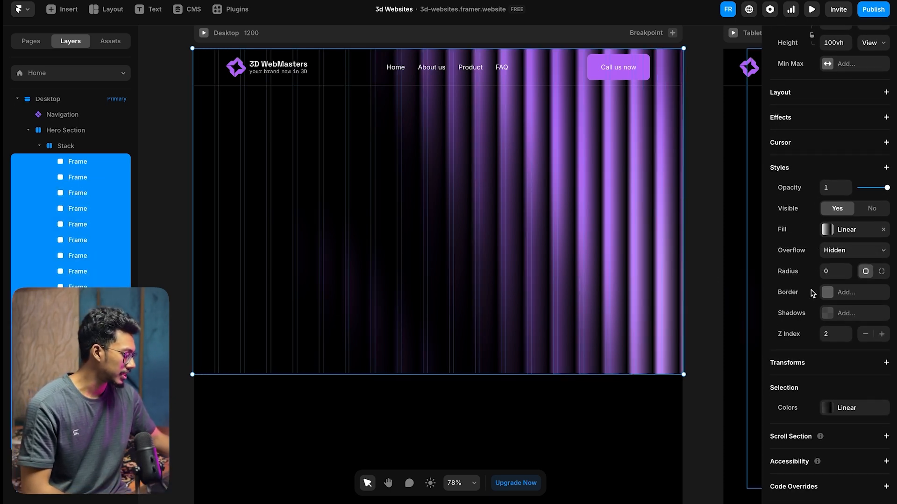
pyautogui.click(886, 168)
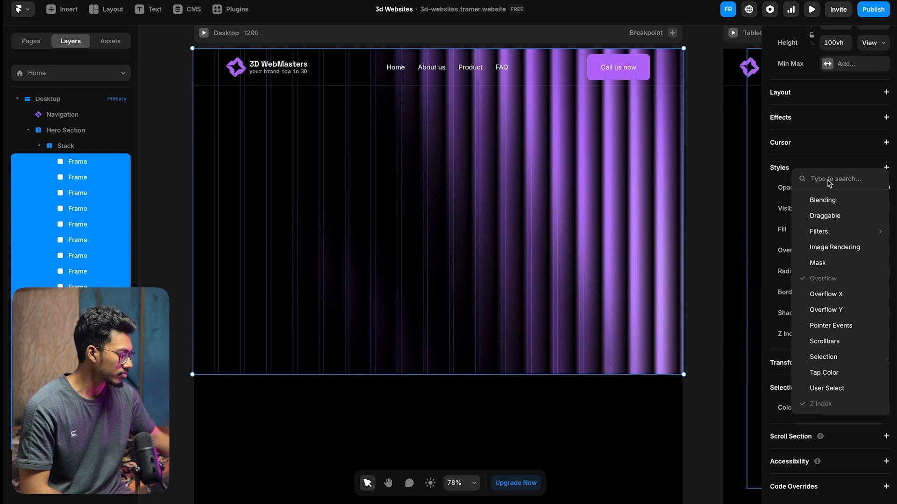
pyautogui.click(822, 201)
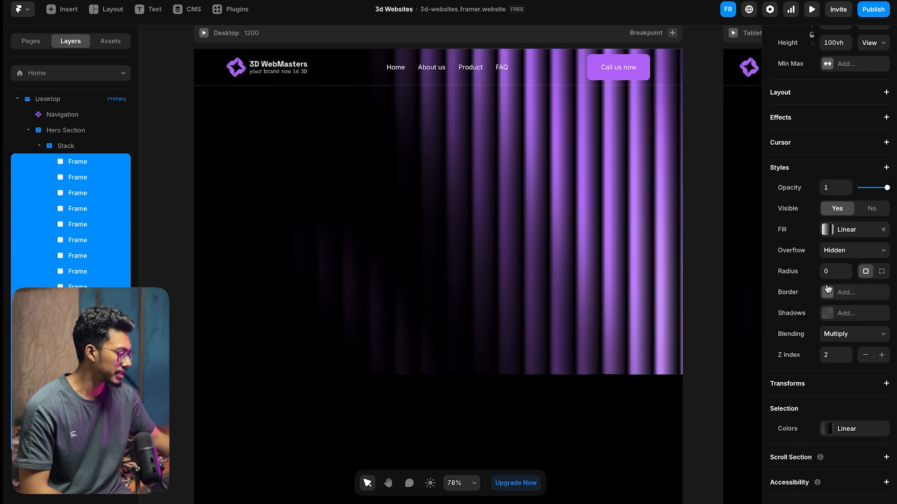
# - Set the selected frames' blending mode to Overlay and preview the desktop page
pyautogui.click(840, 335)
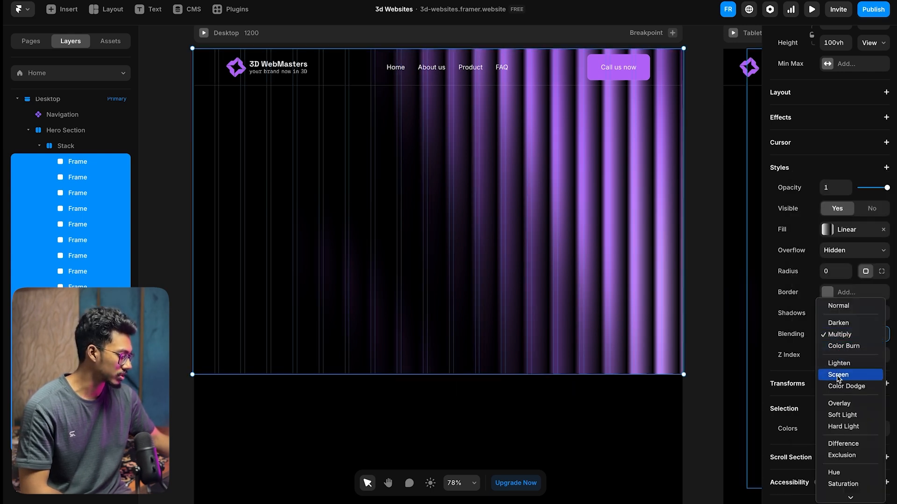
pyautogui.scroll(-1, 838, 382)
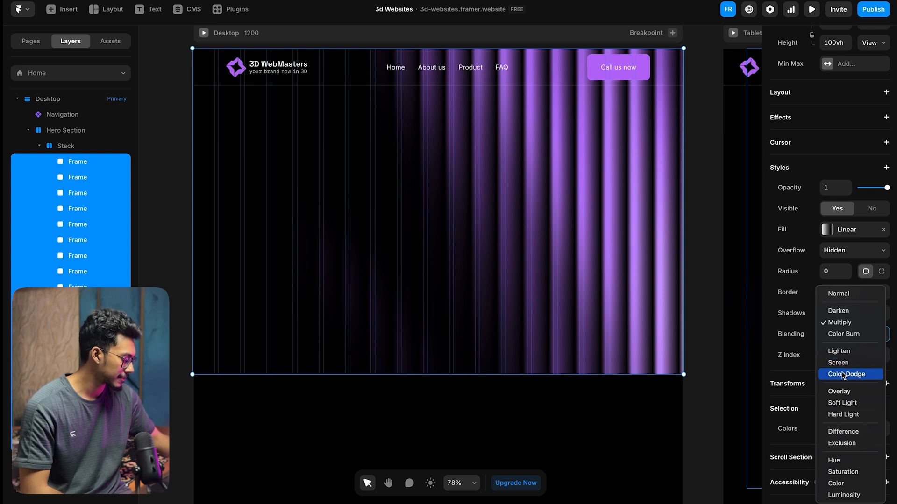
pyautogui.click(841, 394)
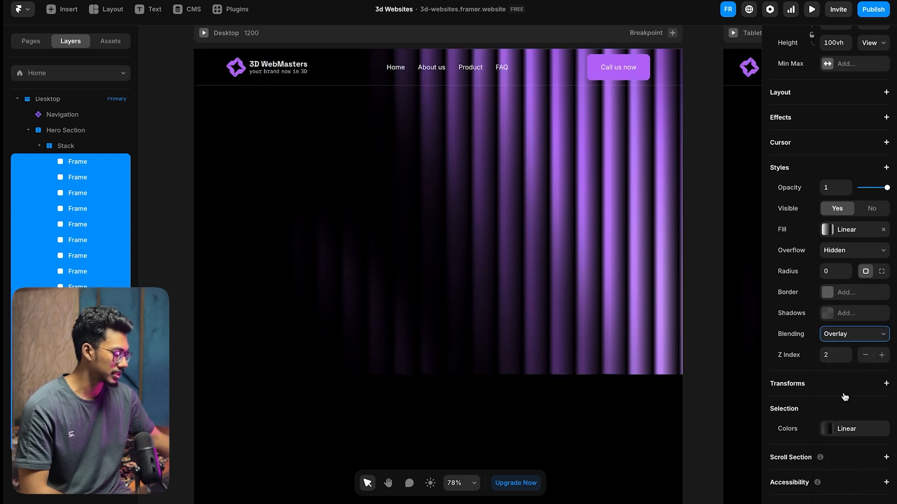
pyautogui.click(179, 156)
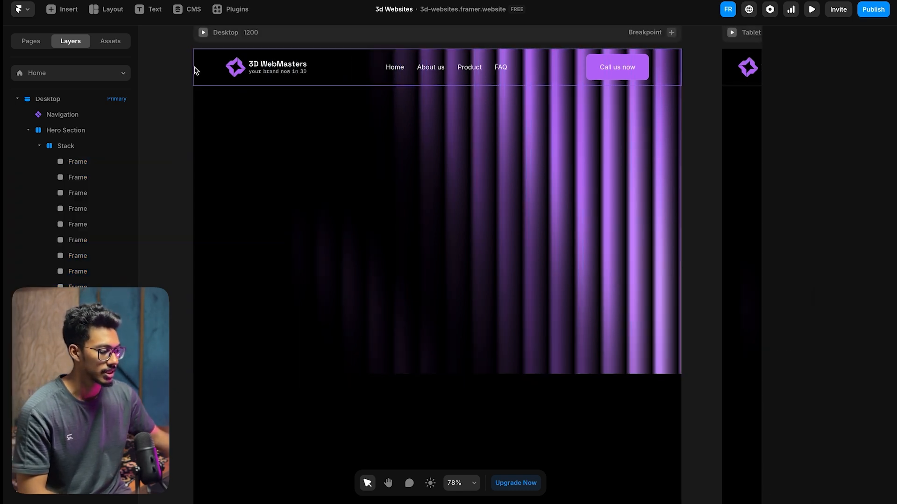
pyautogui.click(202, 32)
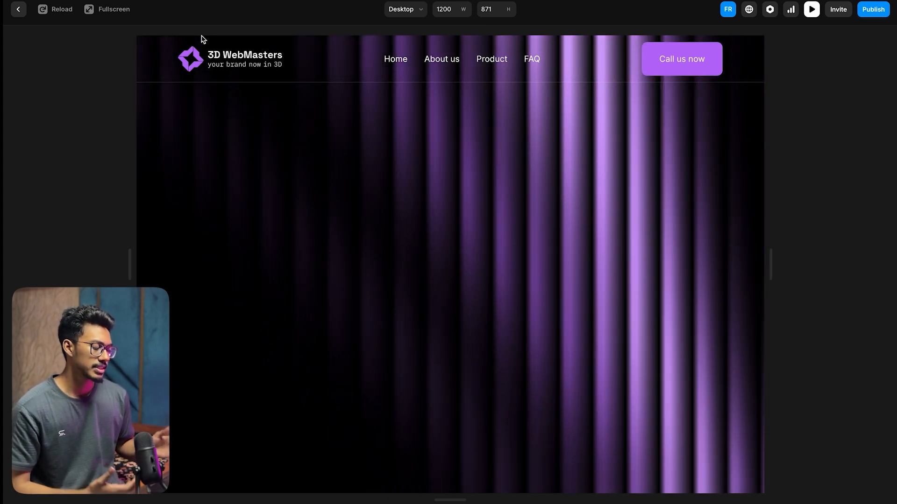
pyautogui.click(23, 10)
# - Select all the narrow frames inside the hero stack and set their opacity to 0.5
pyautogui.click(75, 174)
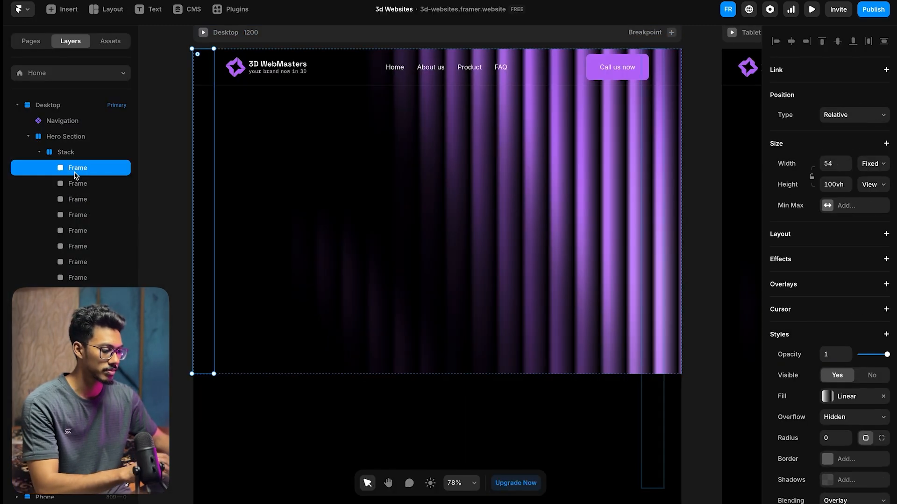
pyautogui.scroll(-1, 74, 174)
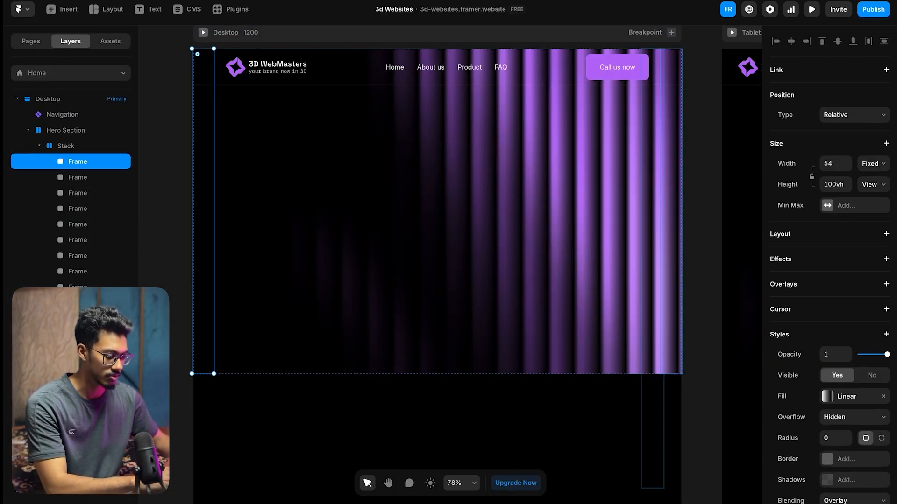
pyautogui.hotkey('ctrl', 'a')
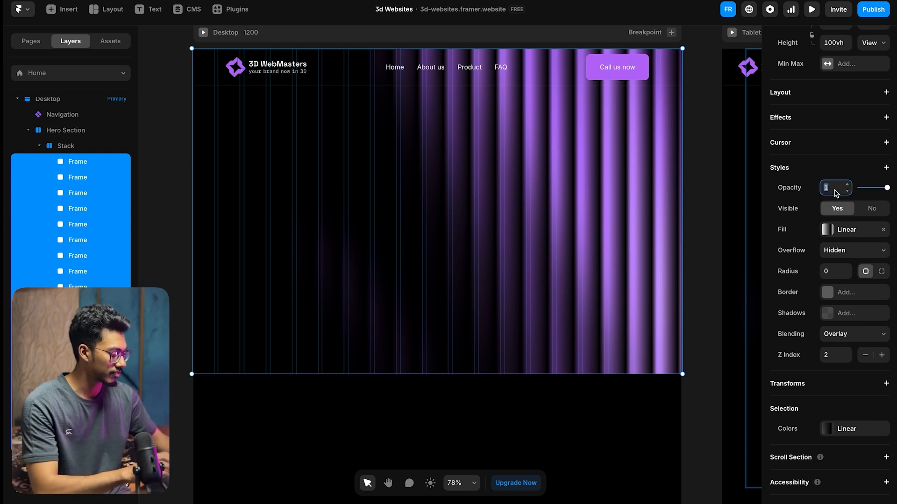
pyautogui.write('.5')
pyautogui.press('Return')
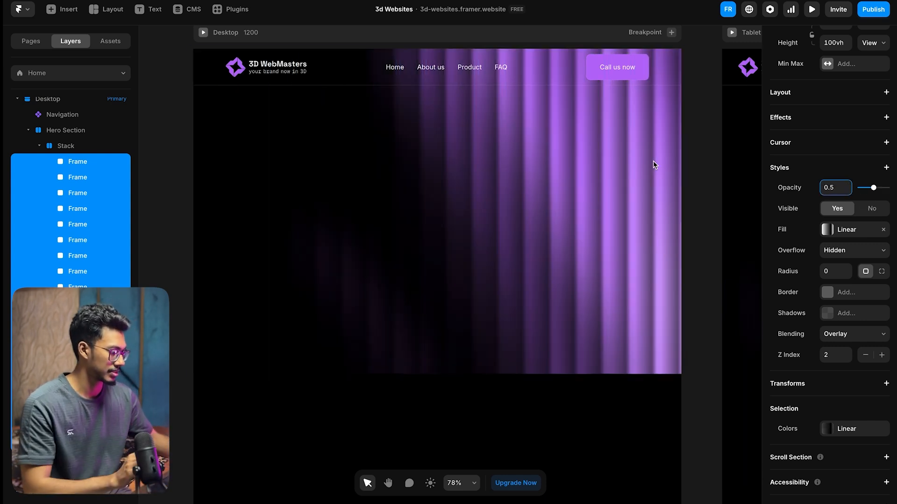
pyautogui.click(173, 133)
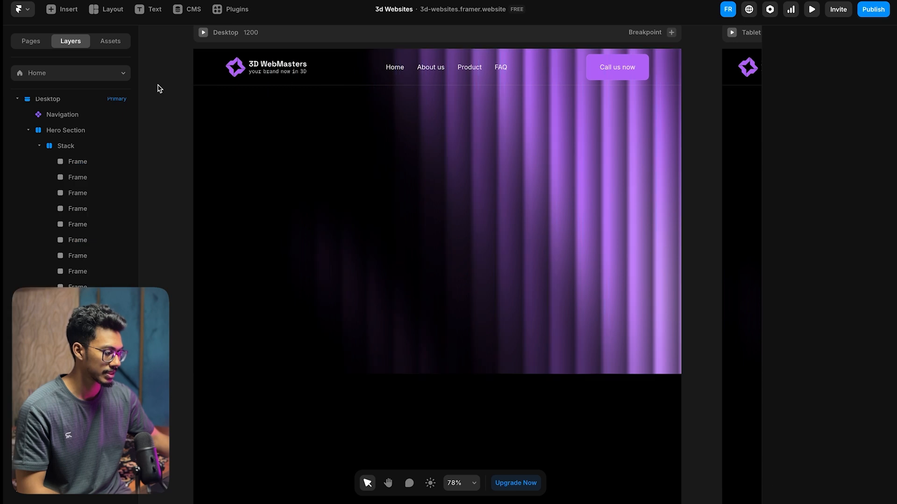
# - Preview the desktop page to check the softened strips, and return to the canvas
pyautogui.scroll(1, 157, 86)
pyautogui.click(202, 45)
pyautogui.click(202, 43)
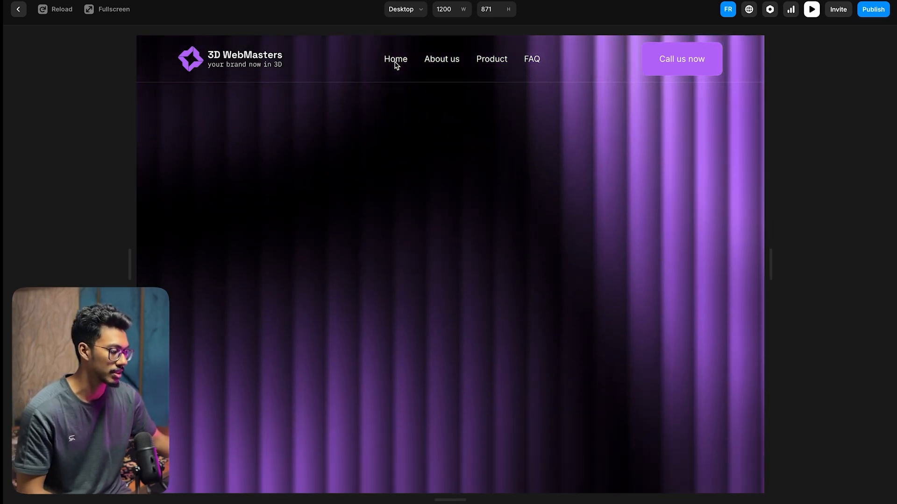
pyautogui.click(16, 9)
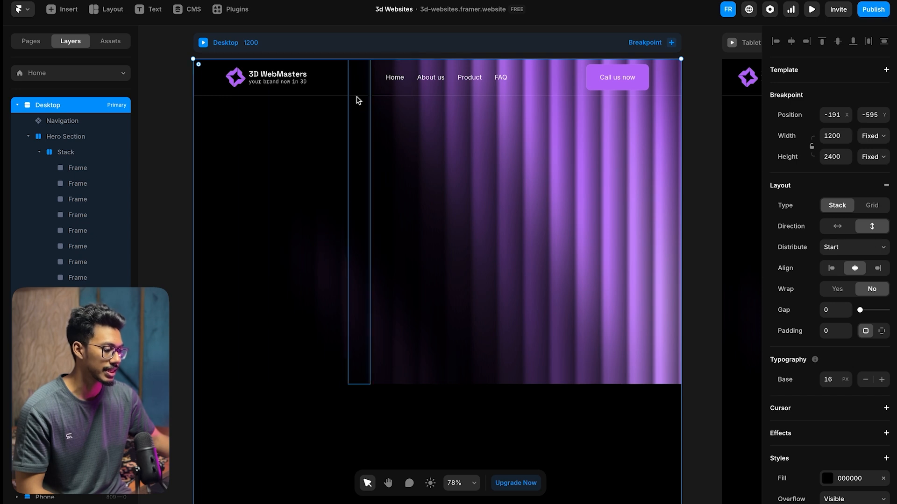
# - Open the Navigation component and give its Desktop variant a black 000000 fill at 40% opacity
pyautogui.doubleClick(357, 80)
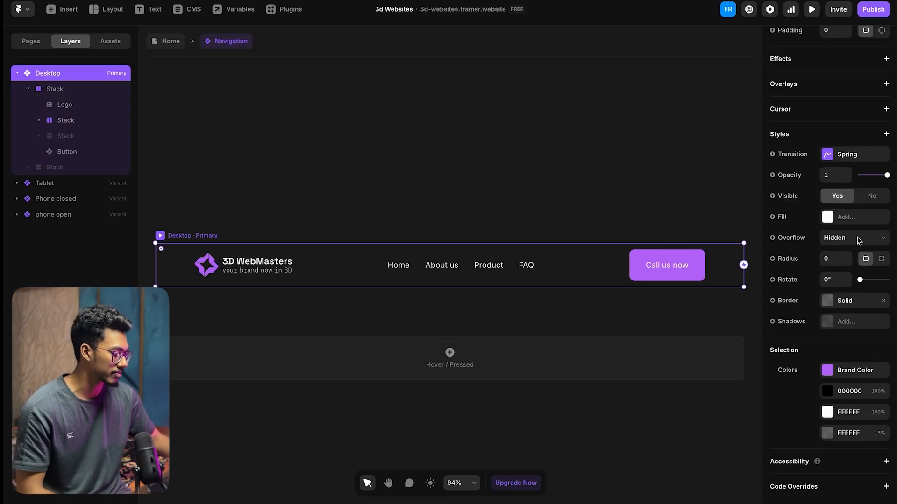
pyautogui.click(844, 217)
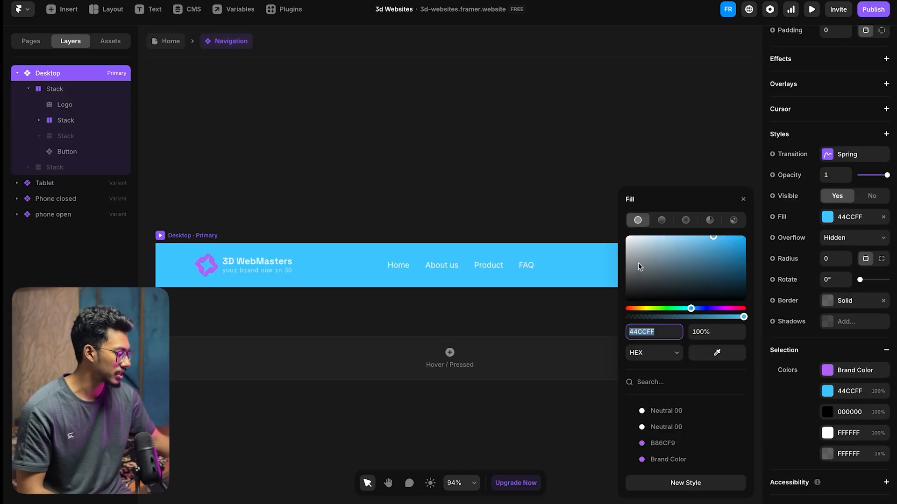
pyautogui.moveTo(640, 267); pyautogui.dragTo(606, 327)
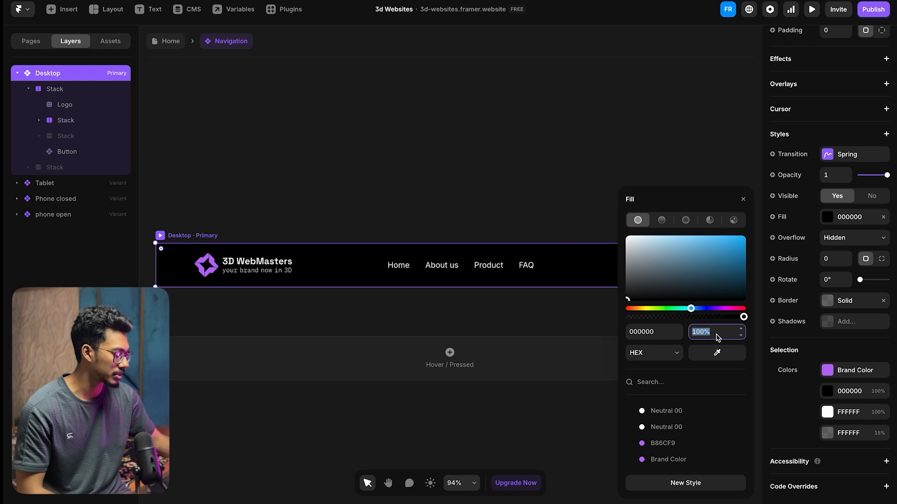
pyautogui.write('40')
pyautogui.press('Return')
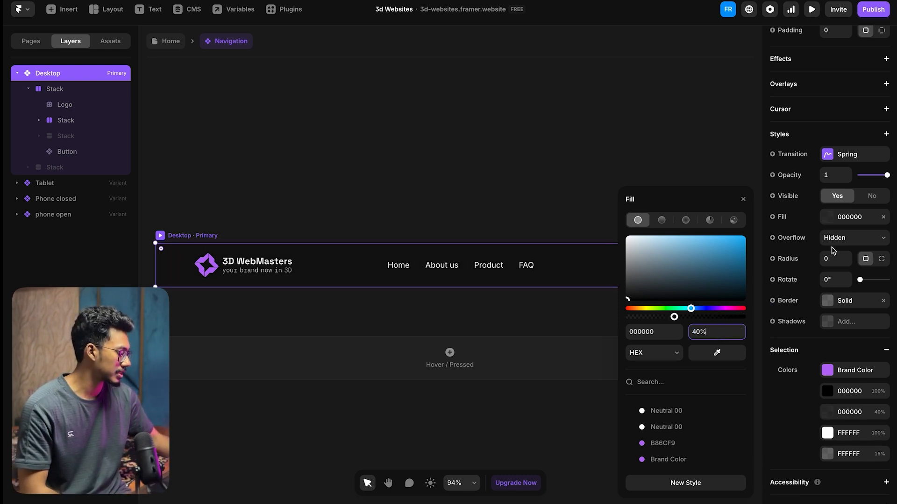
# - Add a BG Blur filter of 20 to the navigation's Desktop variant
pyautogui.click(886, 134)
pyautogui.moveTo(810, 199)
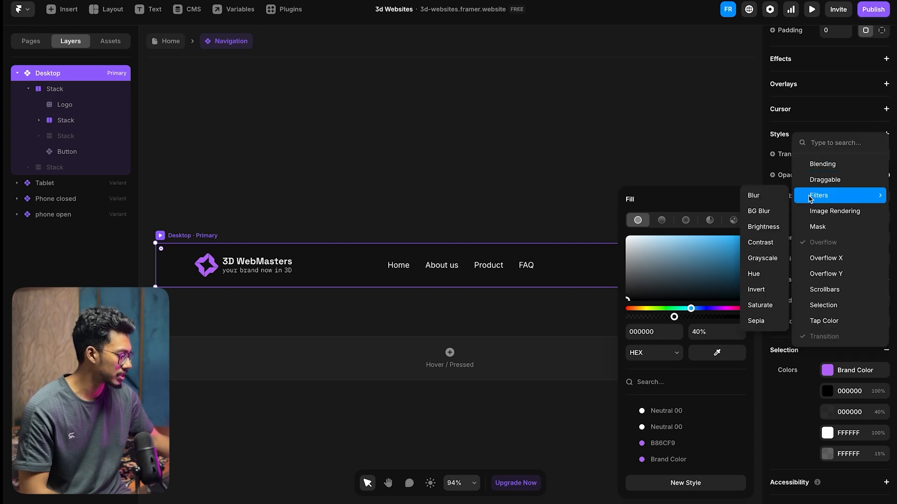
pyautogui.click(759, 211)
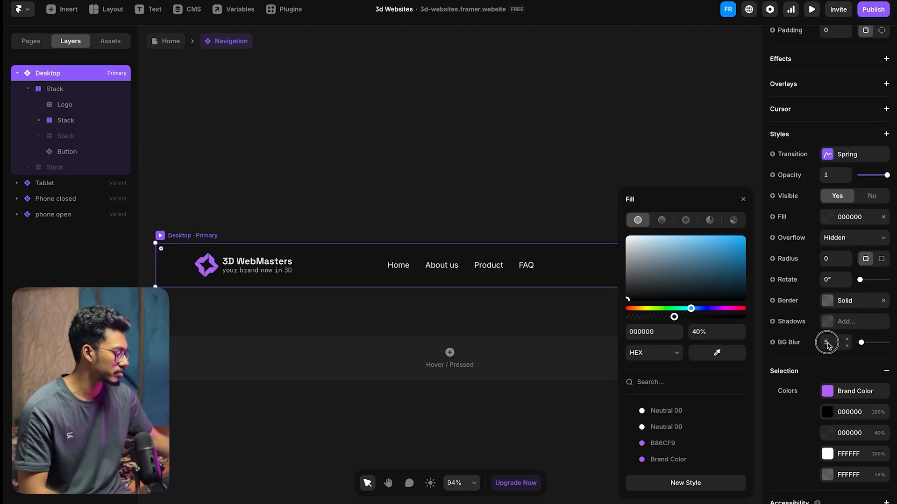
pyautogui.click(827, 344)
pyautogui.write('20')
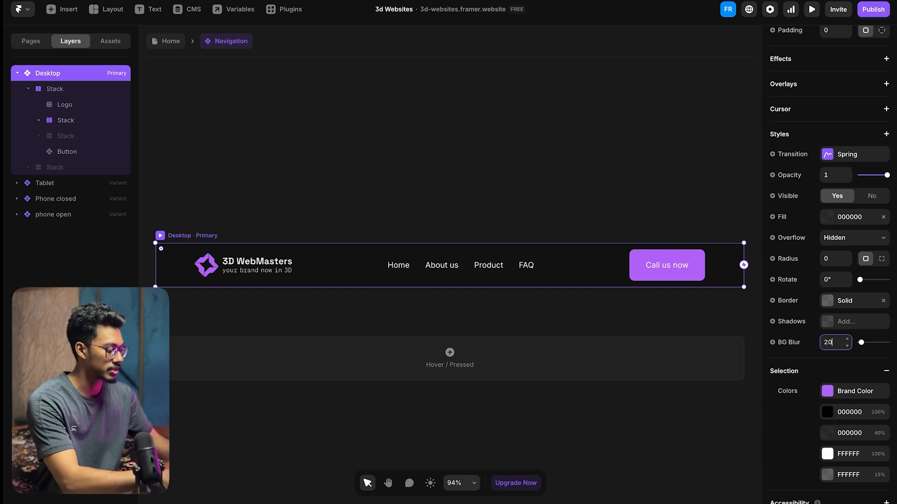
pyautogui.press('Return')
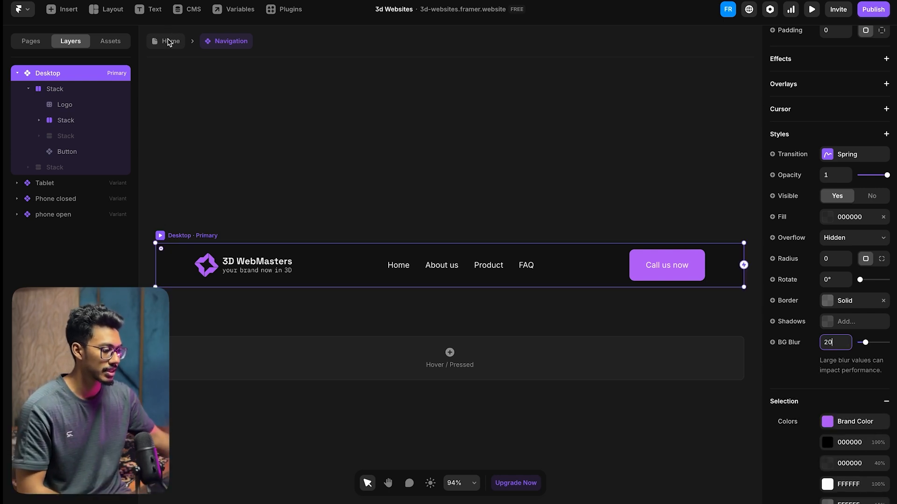
# - Return to the Home page, preview the desktop version with the blurred navigation bar, and exit the preview
pyautogui.click(169, 41)
pyautogui.click(203, 43)
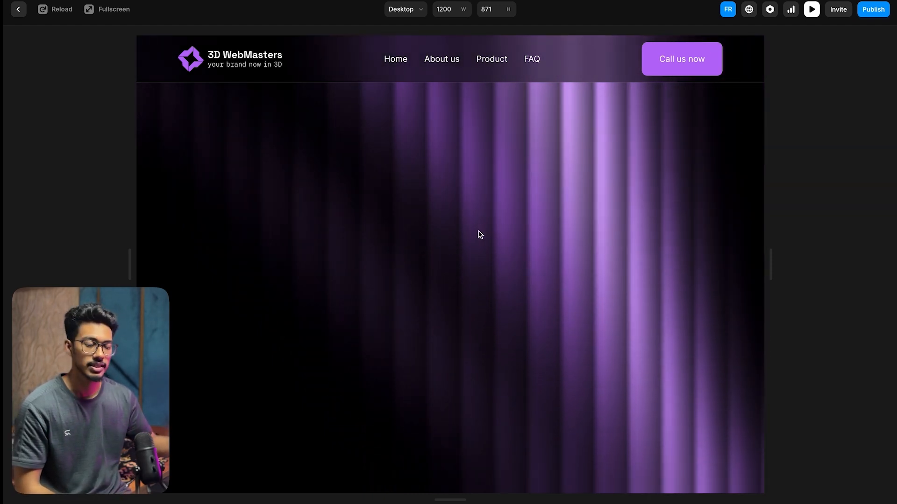
pyautogui.click(18, 9)
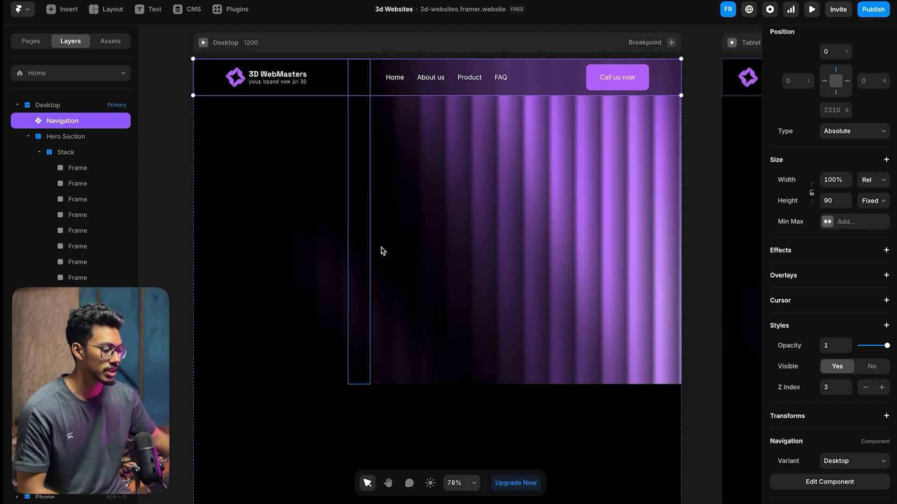
# - Collapse the hero section's stack of strips in the layer list and lock the stack
pyautogui.click(39, 152)
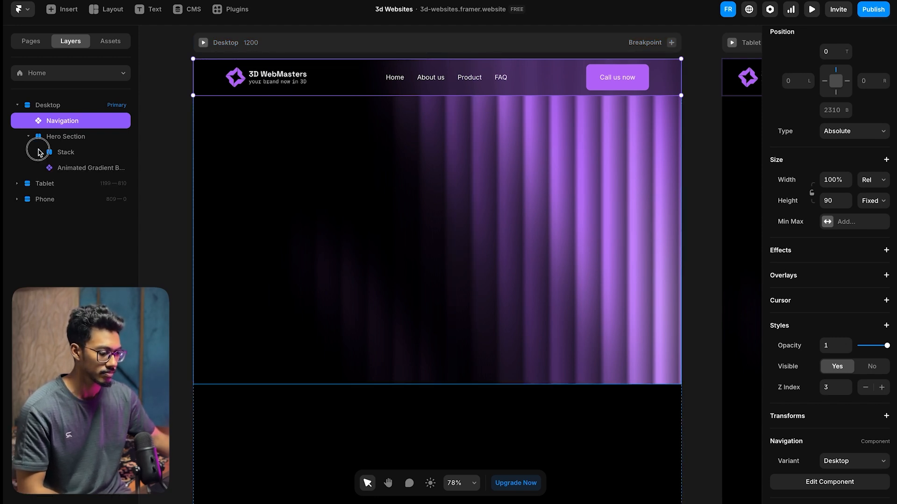
pyautogui.click(108, 152)
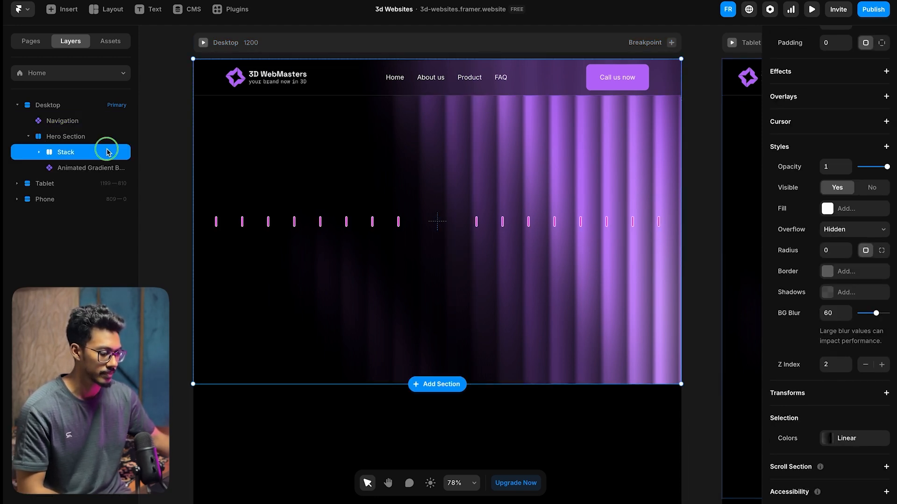
pyautogui.rightClick(108, 152)
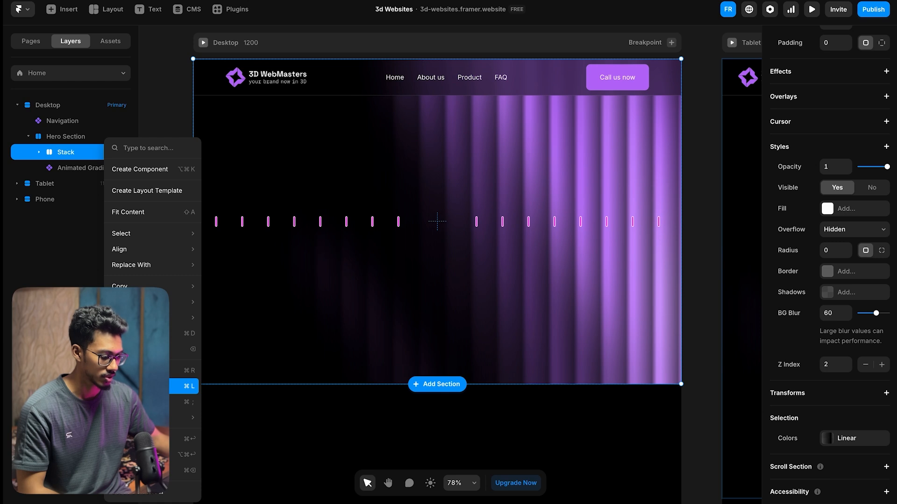
pyautogui.click(187, 386)
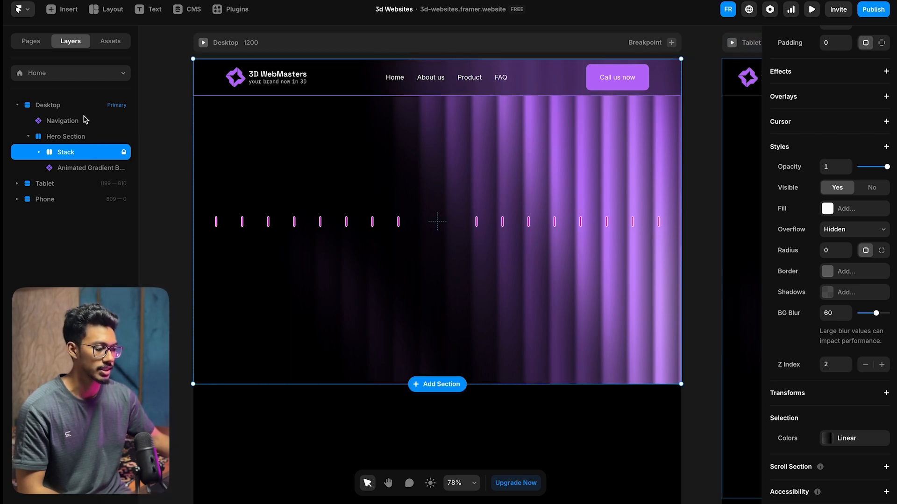
# - Add a text layer reading "Your Brand" to the middle of the Hero Section
pyautogui.click(64, 137)
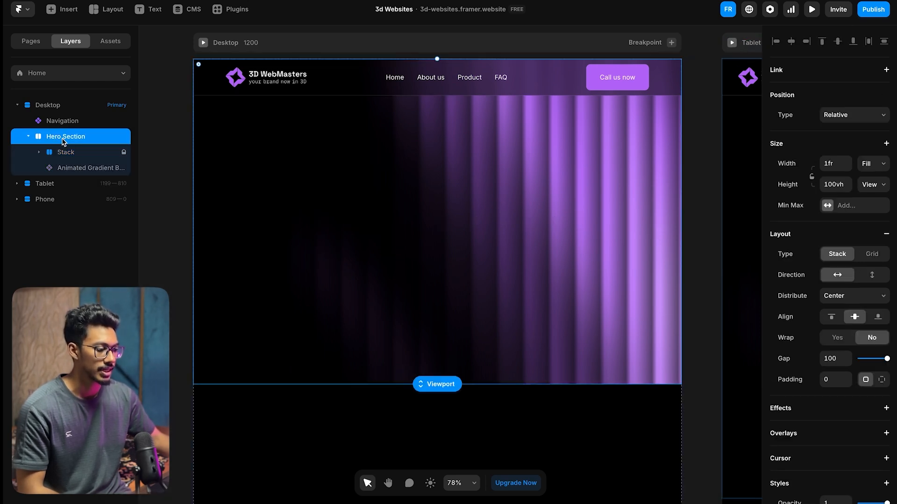
pyautogui.click(147, 13)
pyautogui.click(423, 224)
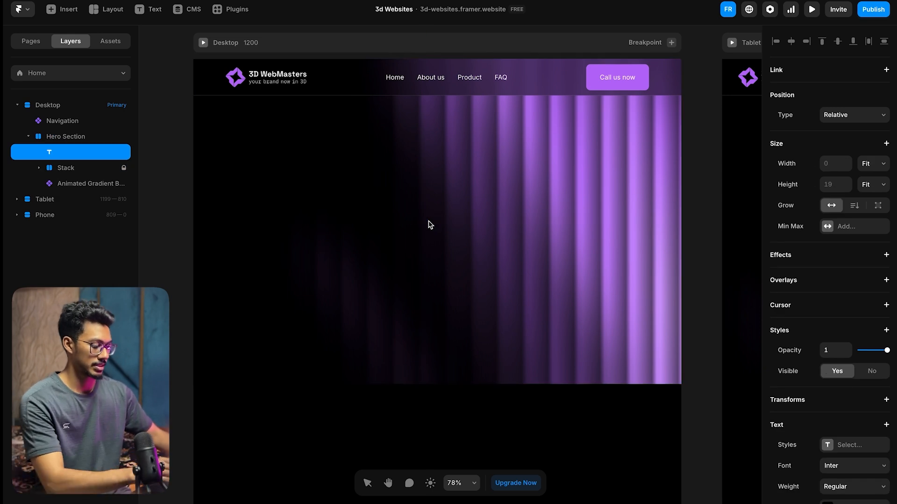
pyautogui.write('Your')
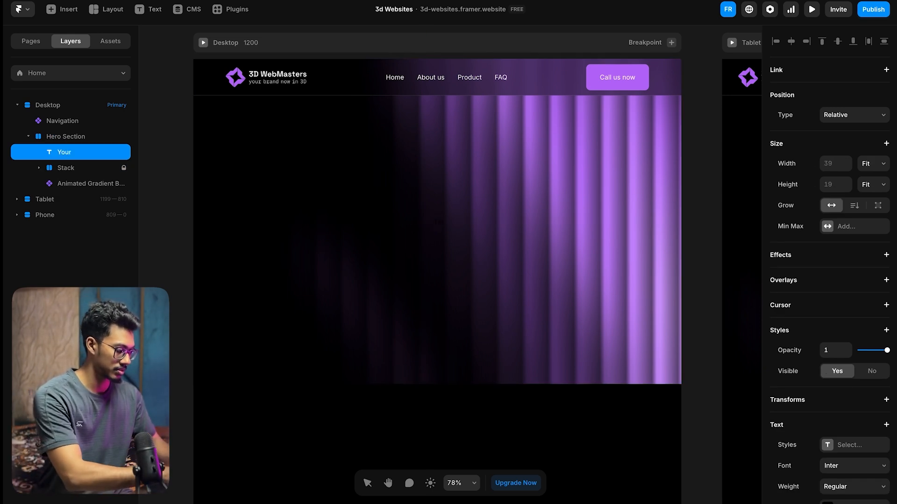
pyautogui.write(' Brand')
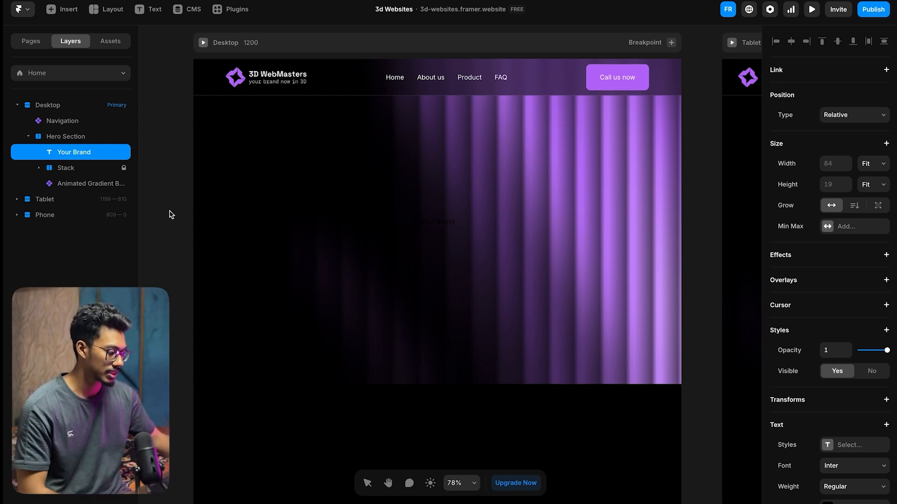
pyautogui.press('Escape')
# - Set the "Your Brand" text color to white FFFFFF and its size to 72 px
pyautogui.scroll(-5, 822, 317)
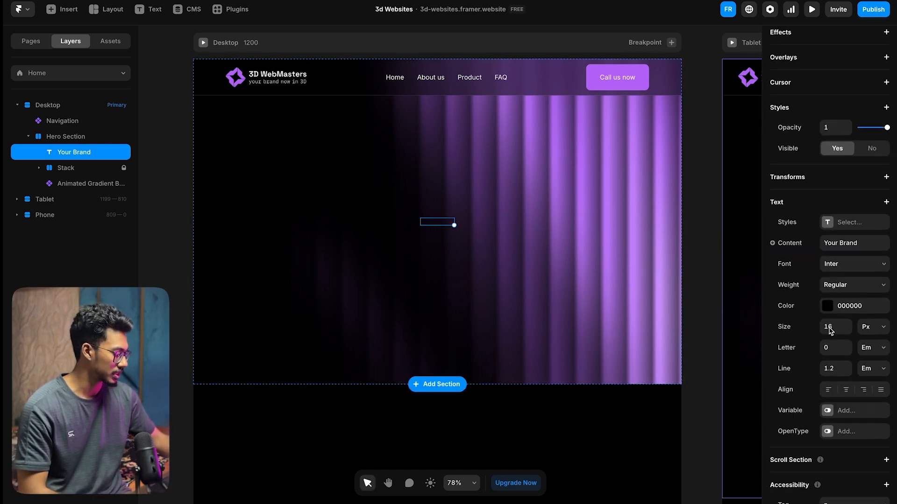
pyautogui.scroll(-2, 829, 329)
pyautogui.click(845, 260)
pyautogui.moveTo(655, 273); pyautogui.dragTo(588, 202)
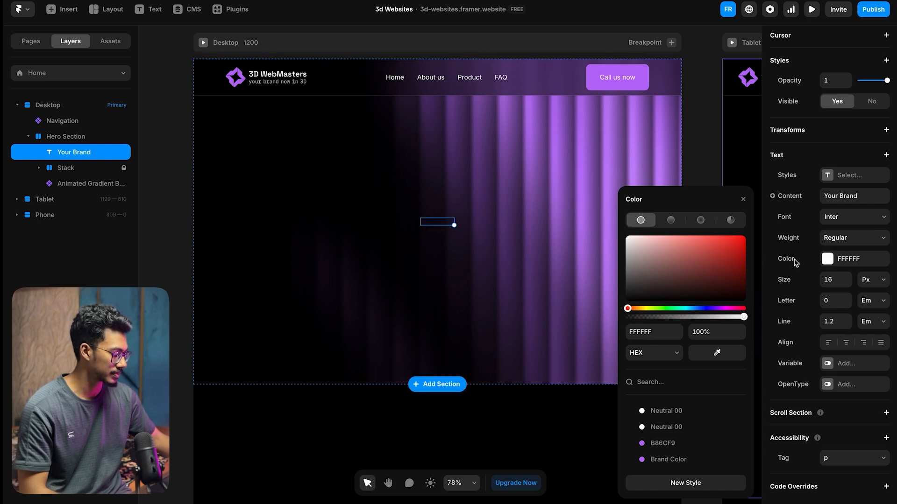
pyautogui.click(845, 283)
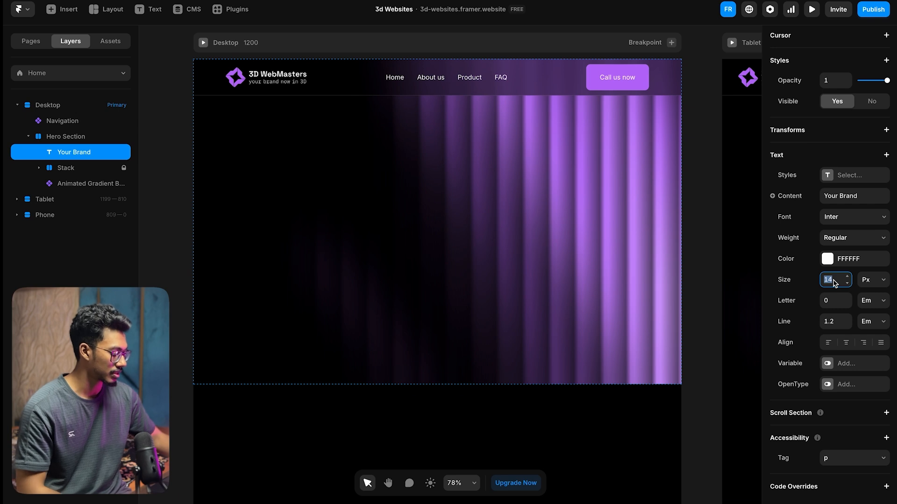
pyautogui.write('72')
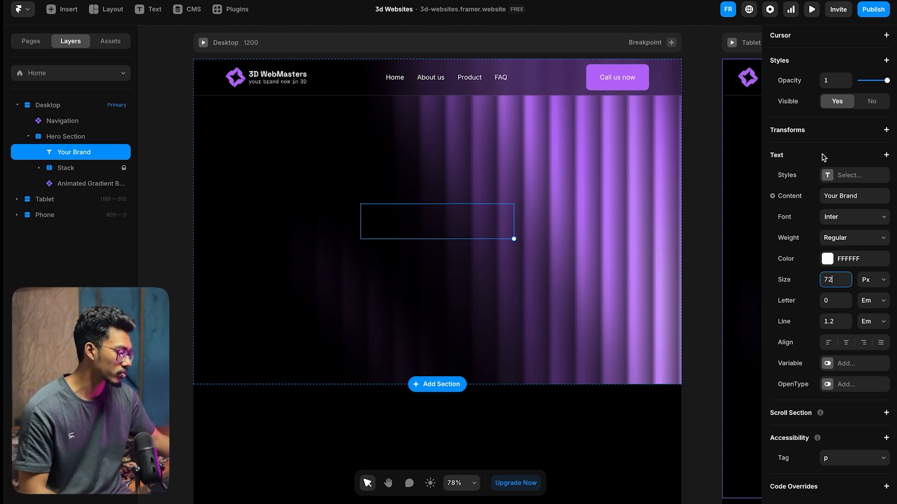
# - Add a Z Index style to the "Your Brand" text and raise it to 3
pyautogui.scroll(2, 824, 157)
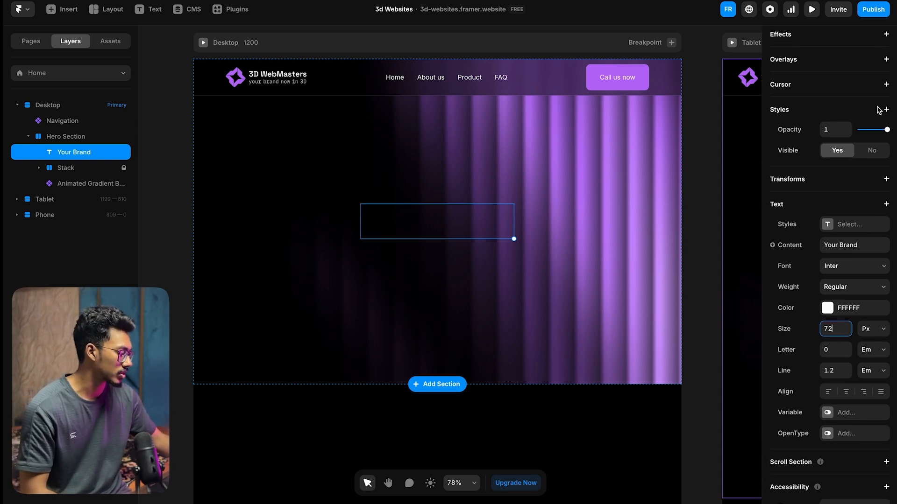
pyautogui.click(885, 110)
pyautogui.click(824, 313)
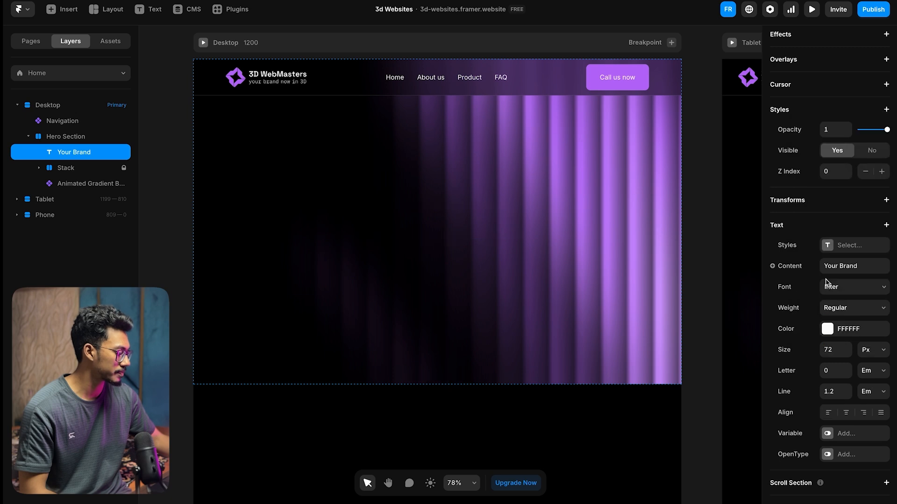
pyautogui.click(847, 169)
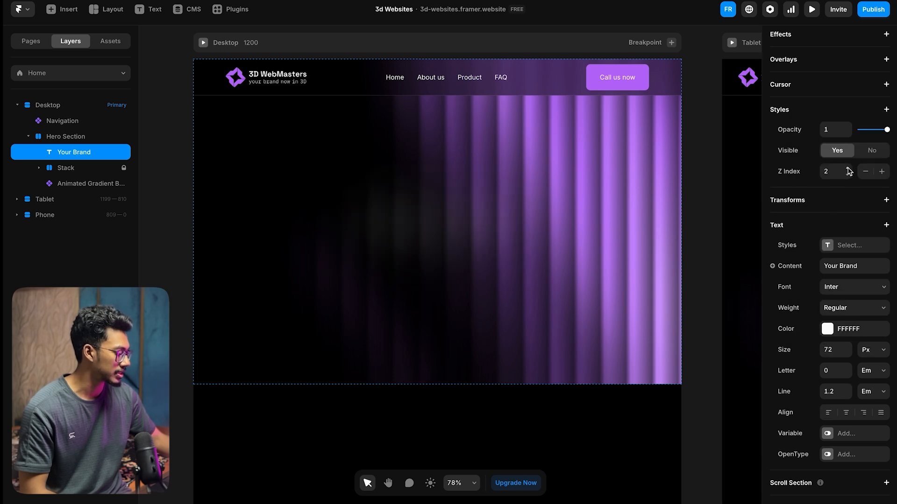
pyautogui.click(849, 169)
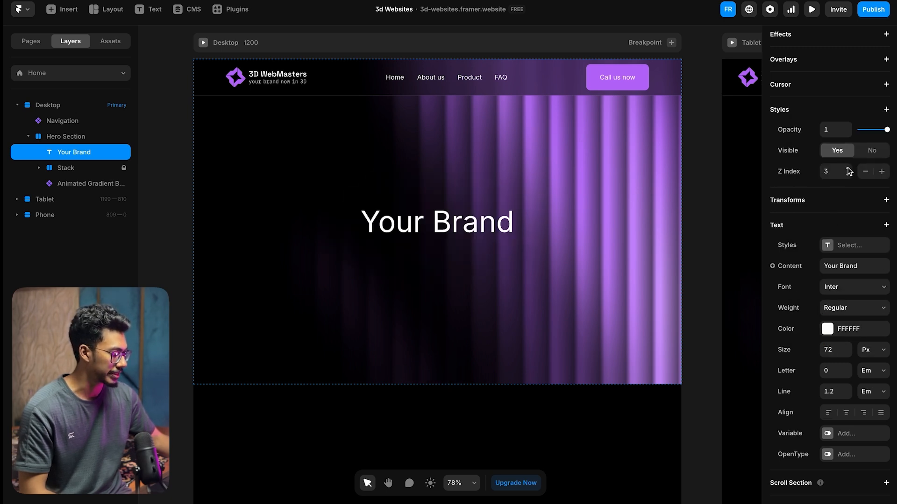
# - Extend the "Your Brand" heading in the hero section so it reads "Your Brand now in 3D"
pyautogui.doubleClick(452, 231)
pyautogui.click(510, 224)
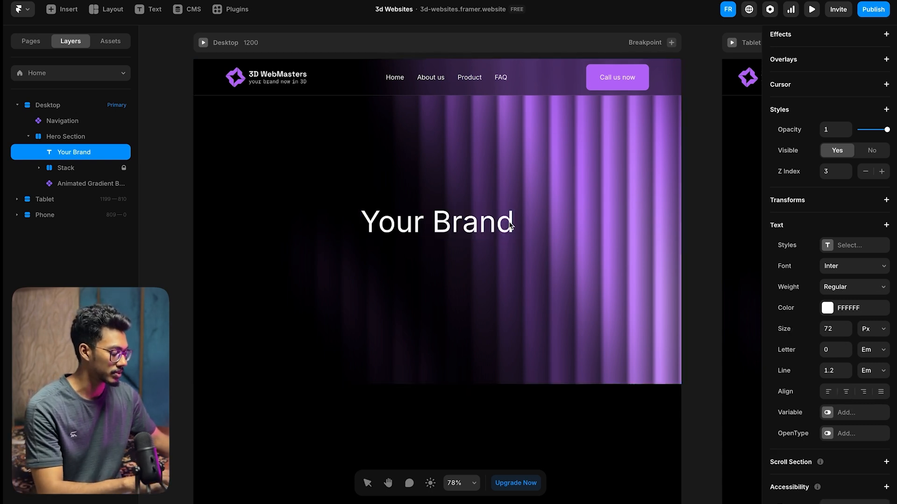
pyautogui.write('now ')
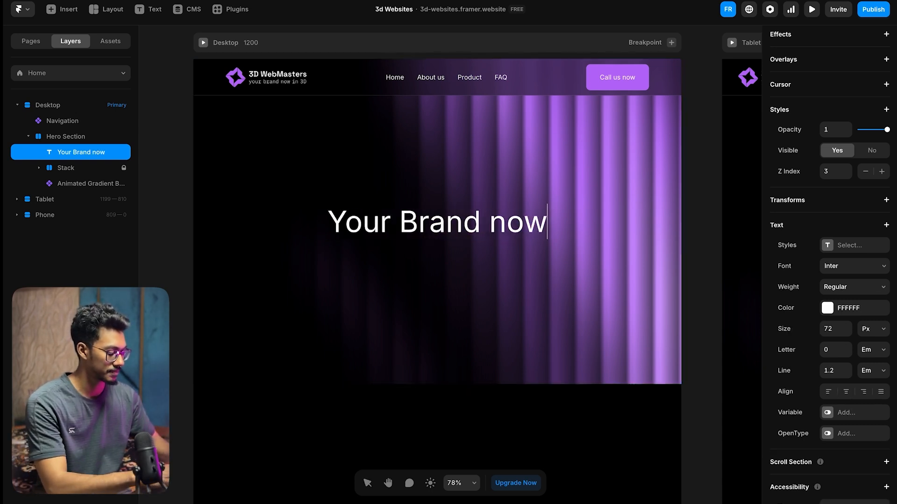
pyautogui.write('in ')
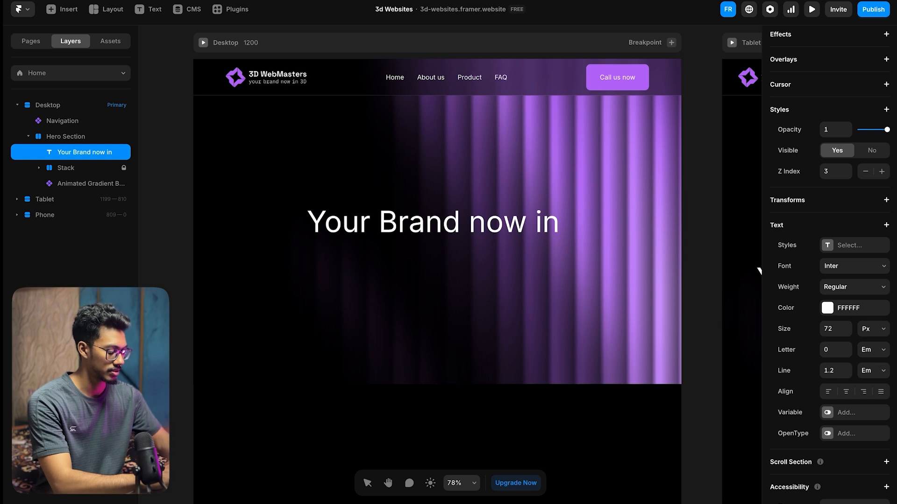
pyautogui.write('3D')
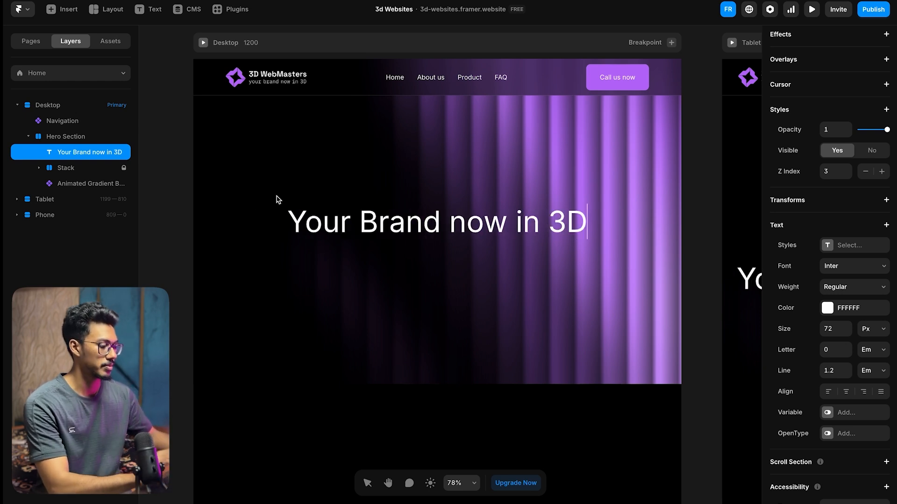
pyautogui.click(168, 227)
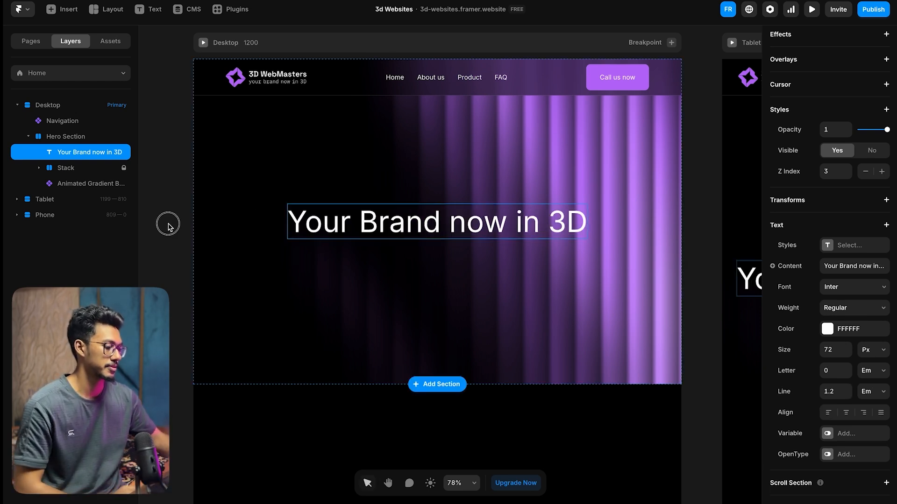
# - Set the "Your Brand now in 3D" heading's weight to Medium and change its font to Space Grotesk
pyautogui.click(844, 313)
pyautogui.click(845, 332)
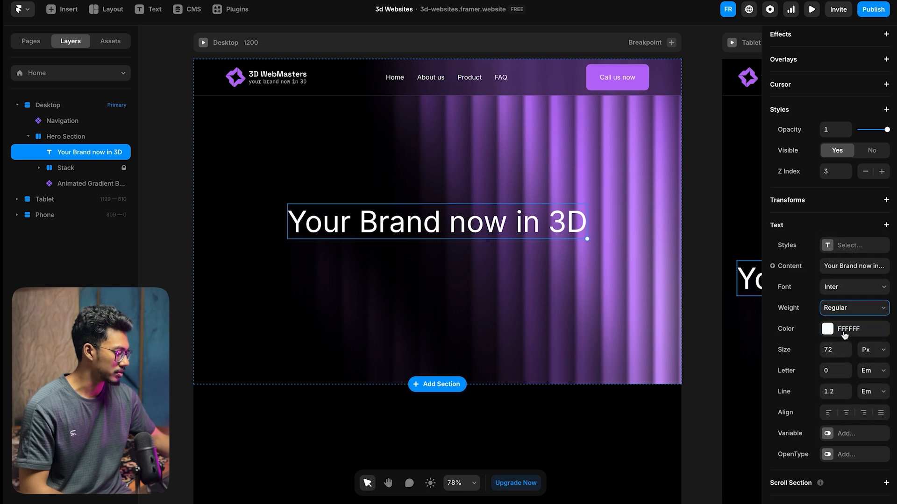
pyautogui.click(861, 292)
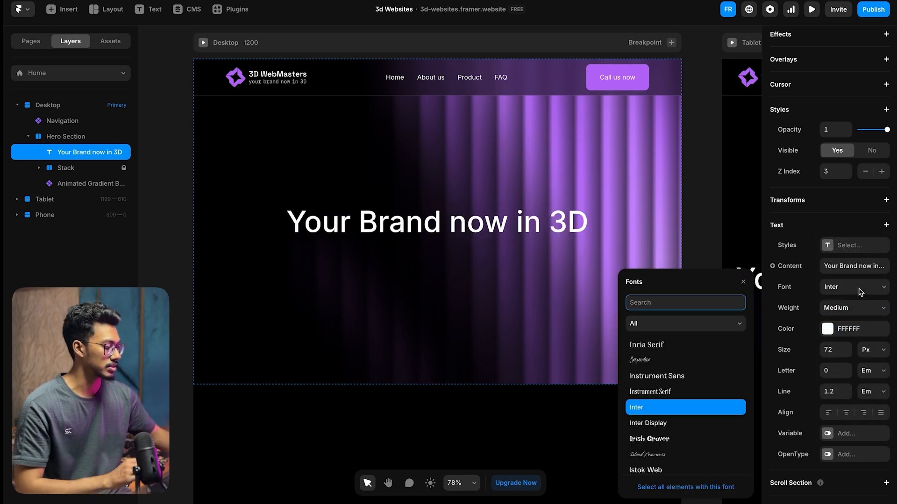
pyautogui.write('Space')
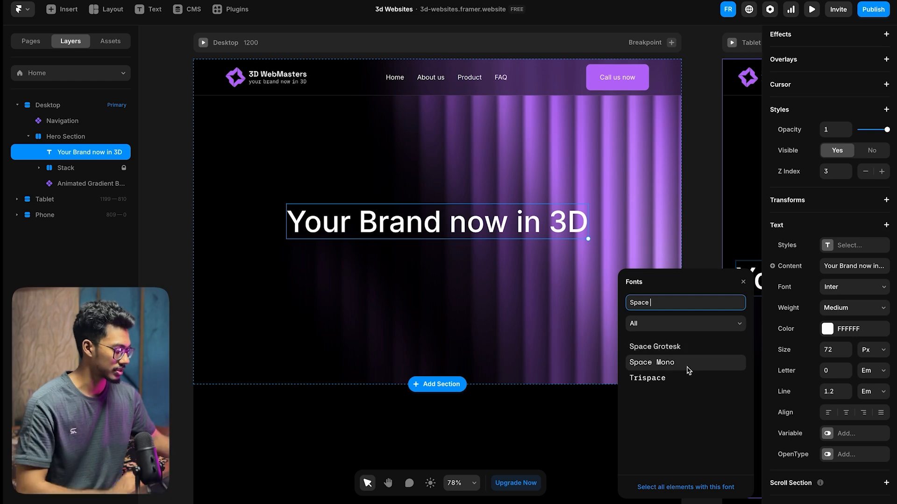
pyautogui.click(674, 350)
pyautogui.click(168, 216)
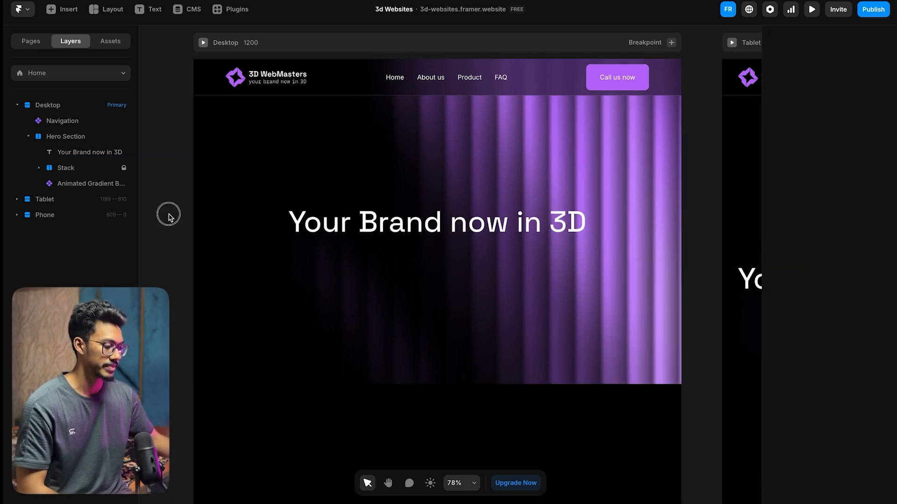